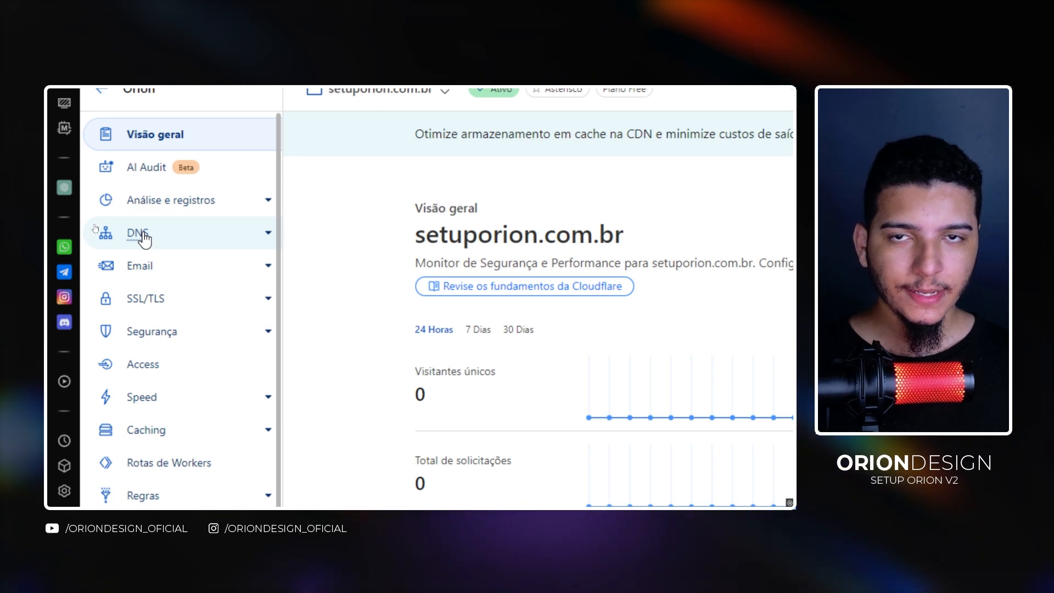
- Open the DNS records section for setuporion.com.br and start adding a new record
{"action": "left_click", "coordinate": [140, 236]}
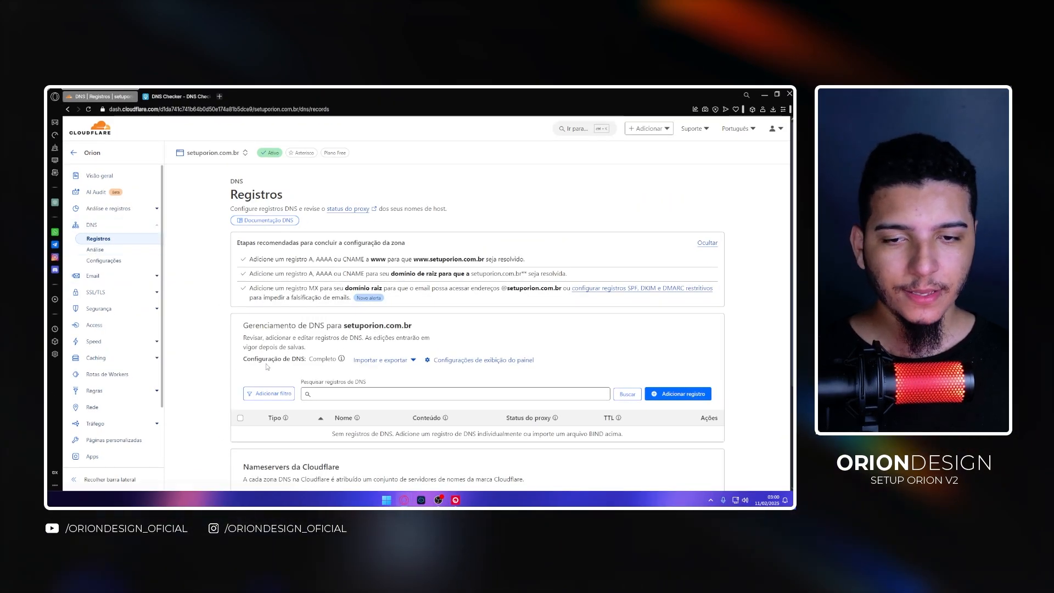
{"action": "scroll", "coordinate": [468, 269], "scroll_direction": "down", "scroll_amount": 2}
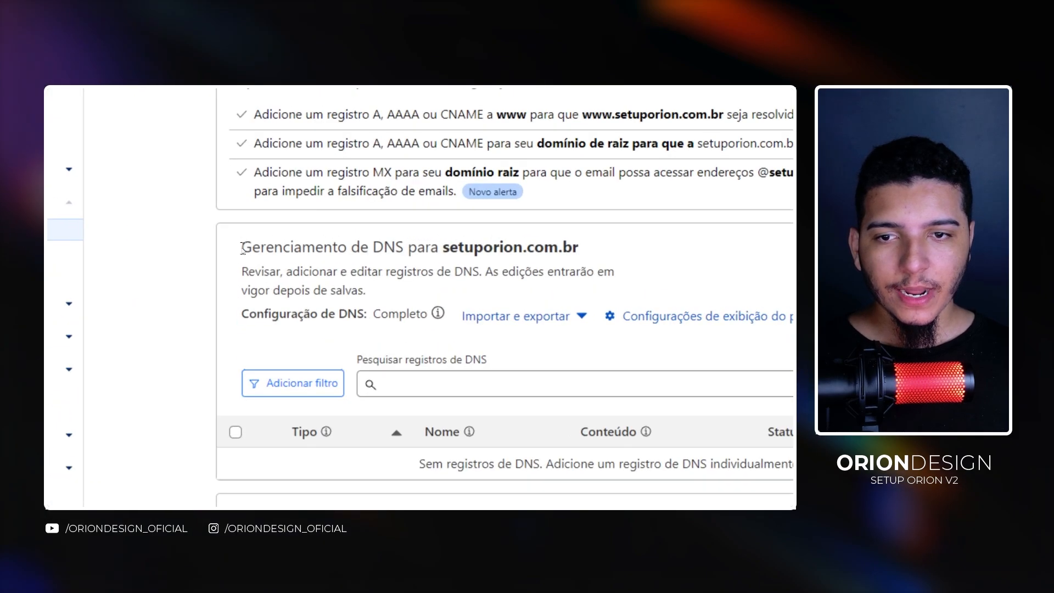
{"action": "left_click_drag", "start_coordinate": [243, 247], "coordinate": [581, 252]}
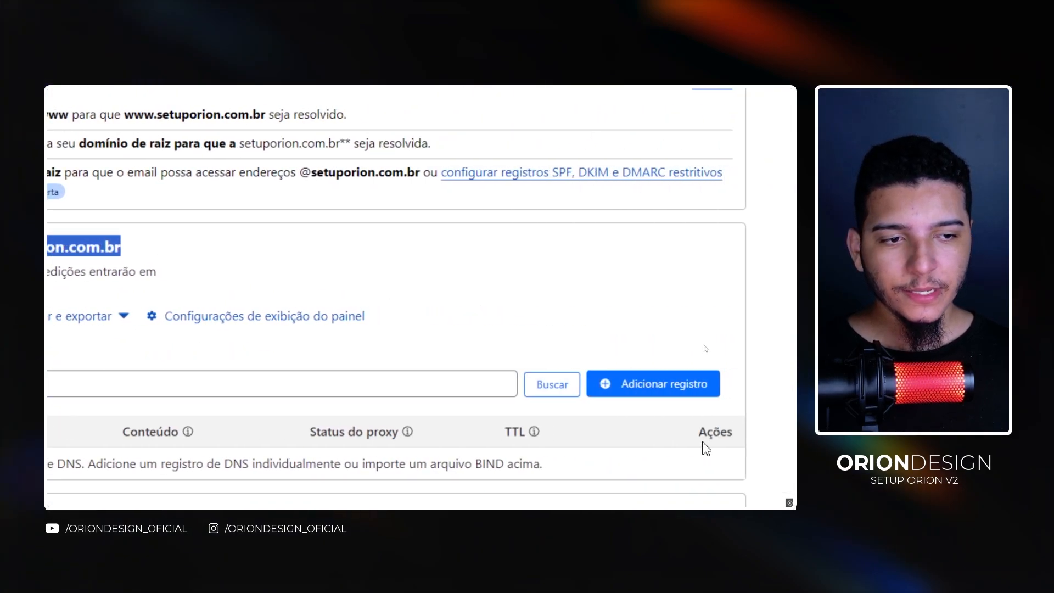
{"action": "left_click", "coordinate": [580, 383]}
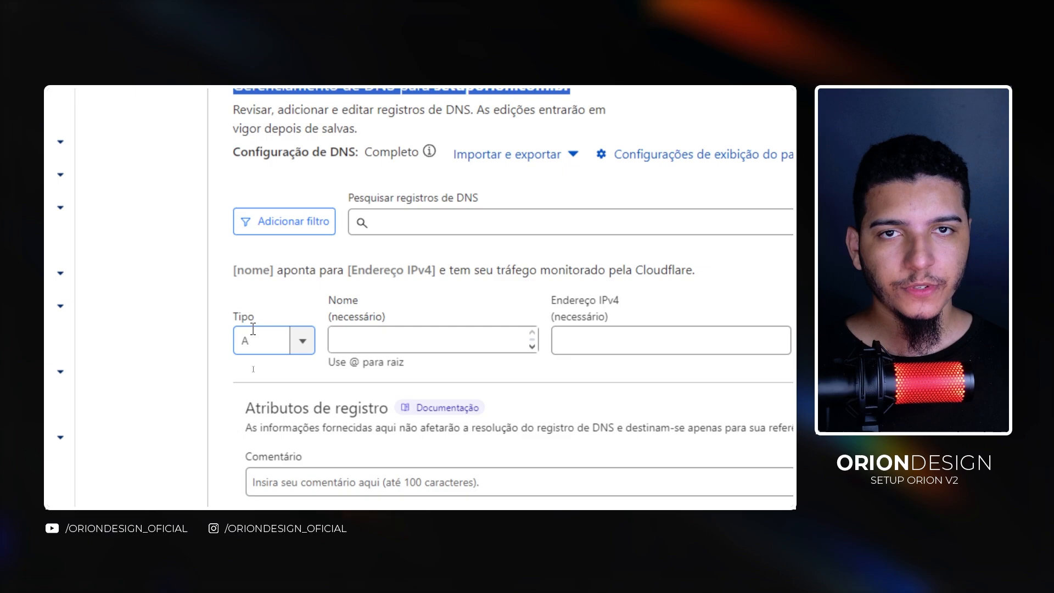
- Keep the record type as A and enter orion as the record name
{"action": "left_click", "coordinate": [262, 332]}
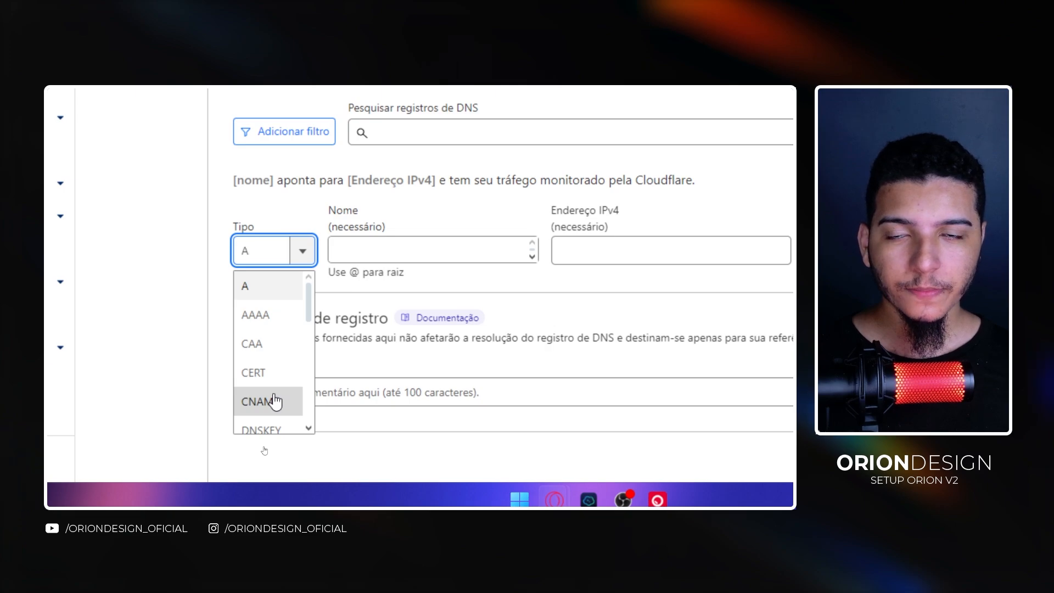
{"action": "left_click", "coordinate": [255, 297]}
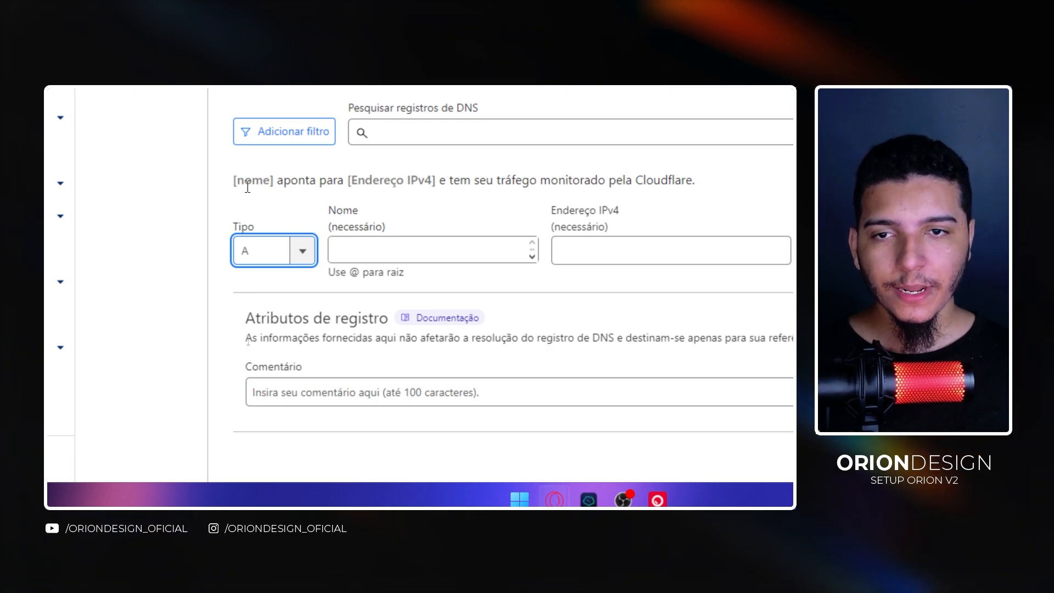
{"action": "left_click_drag", "start_coordinate": [233, 181], "coordinate": [274, 182]}
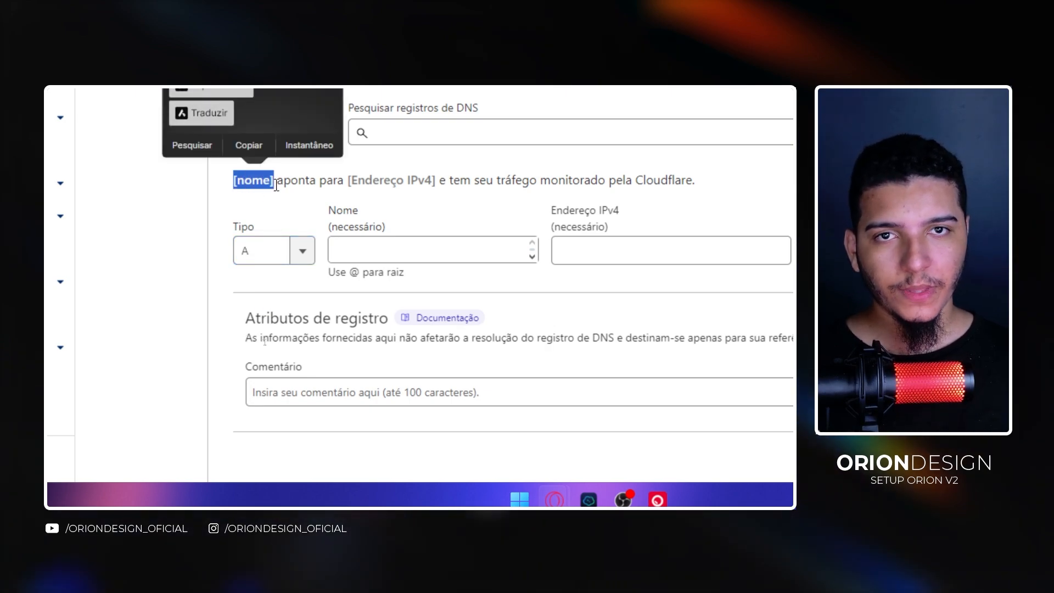
{"action": "left_click", "coordinate": [382, 254]}
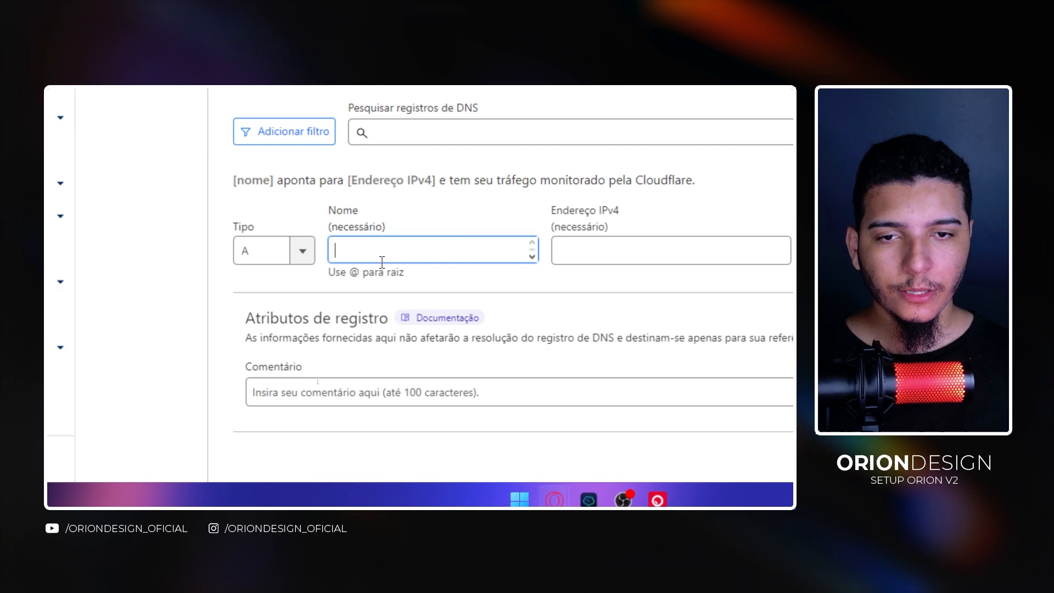
{"action": "type", "text": "orion"}
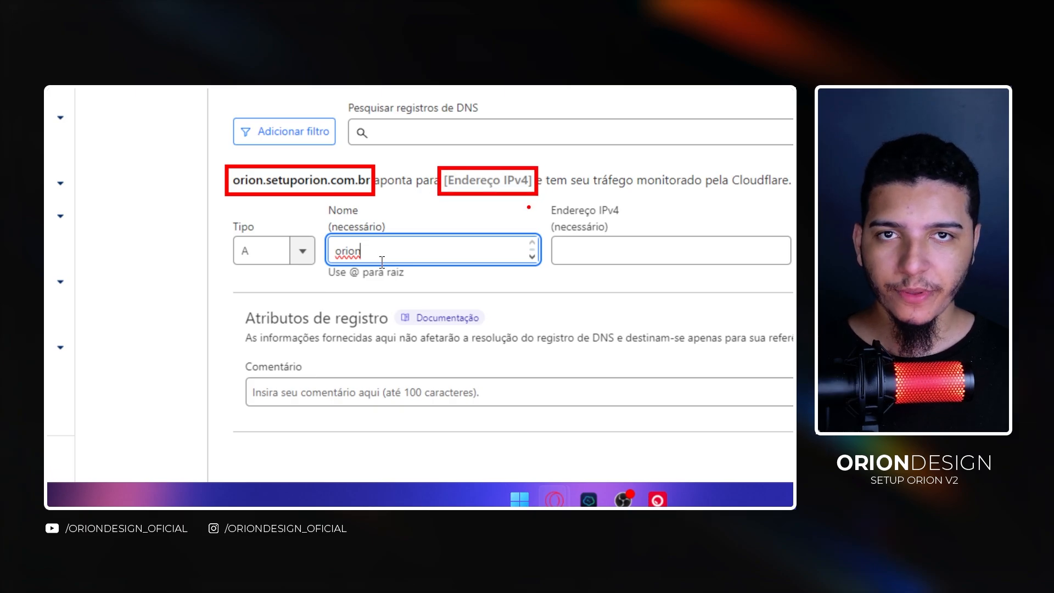
- Set the IPv4 address of the record to 192.168.10.1
{"action": "left_click", "coordinate": [703, 261]}
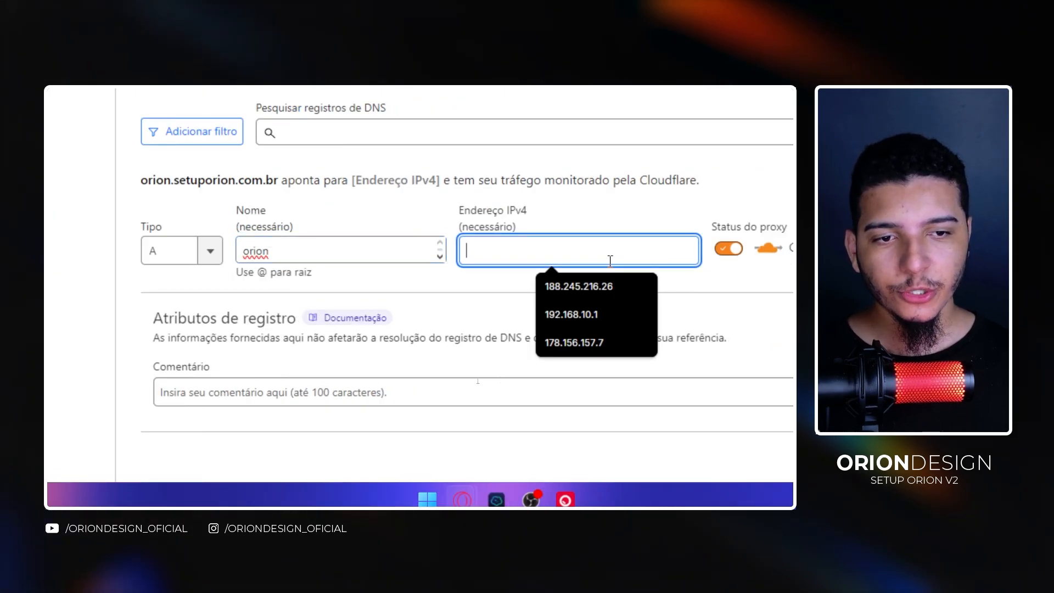
{"action": "left_click", "coordinate": [590, 314]}
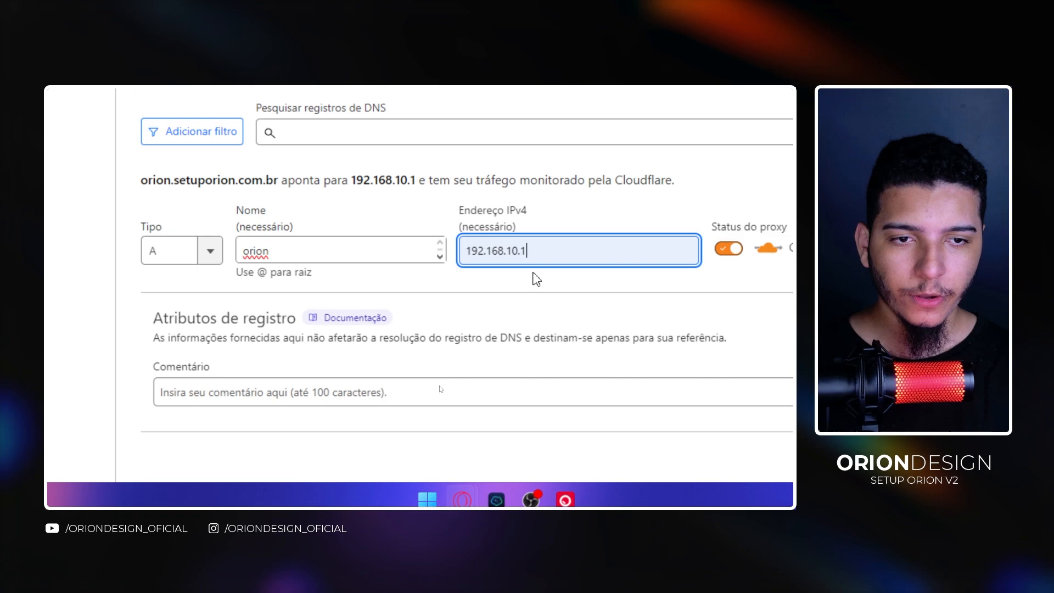
{"action": "key", "text": "BackSpace"}
{"action": "type", "text": "1"}
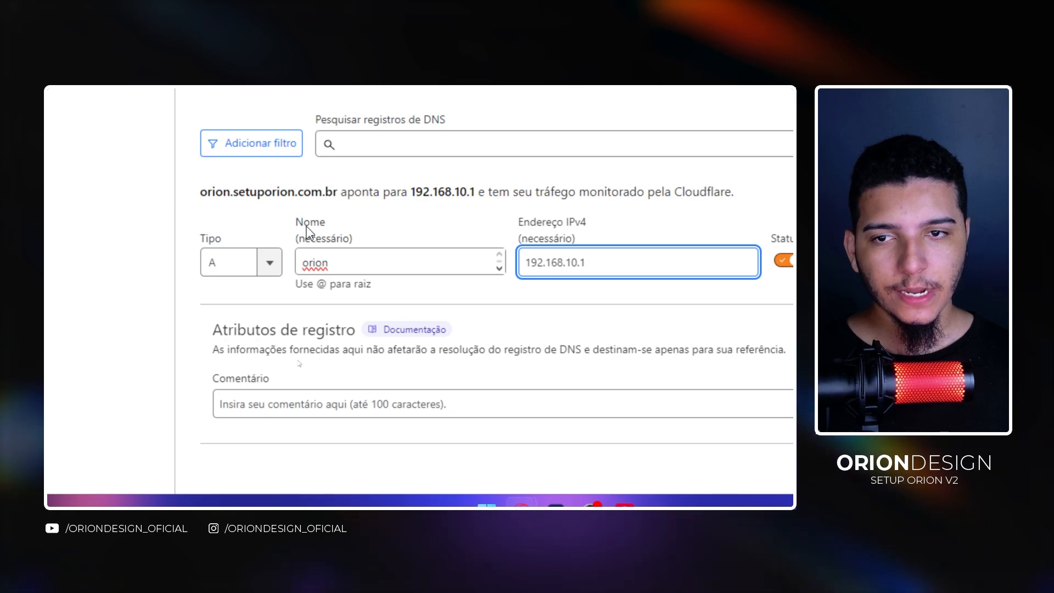
- Change the record name to @ to point the root domain
{"action": "left_click_drag", "start_coordinate": [190, 196], "coordinate": [236, 206]}
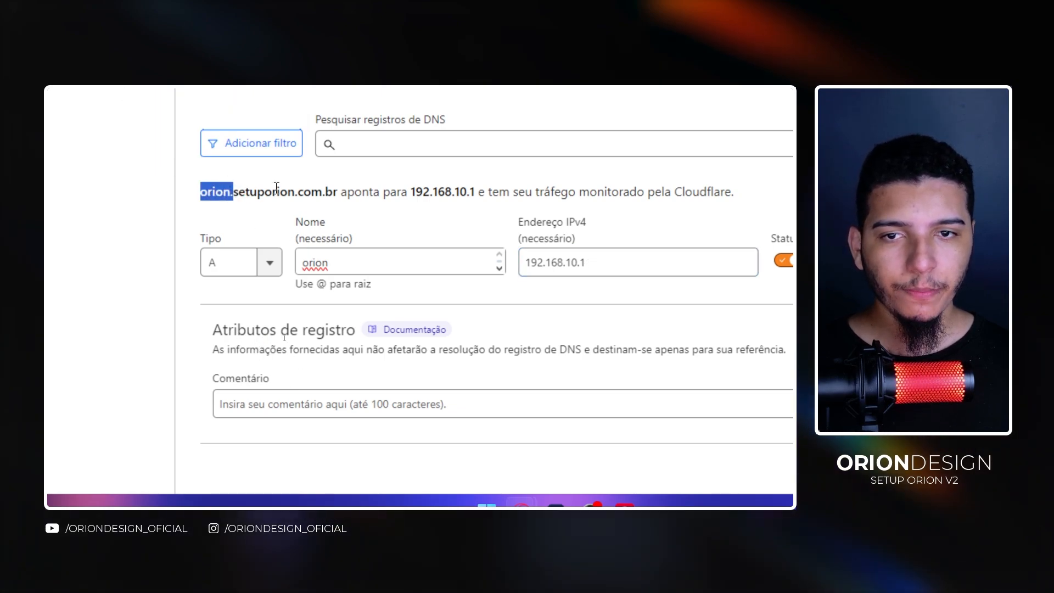
{"action": "double_click", "coordinate": [293, 264]}
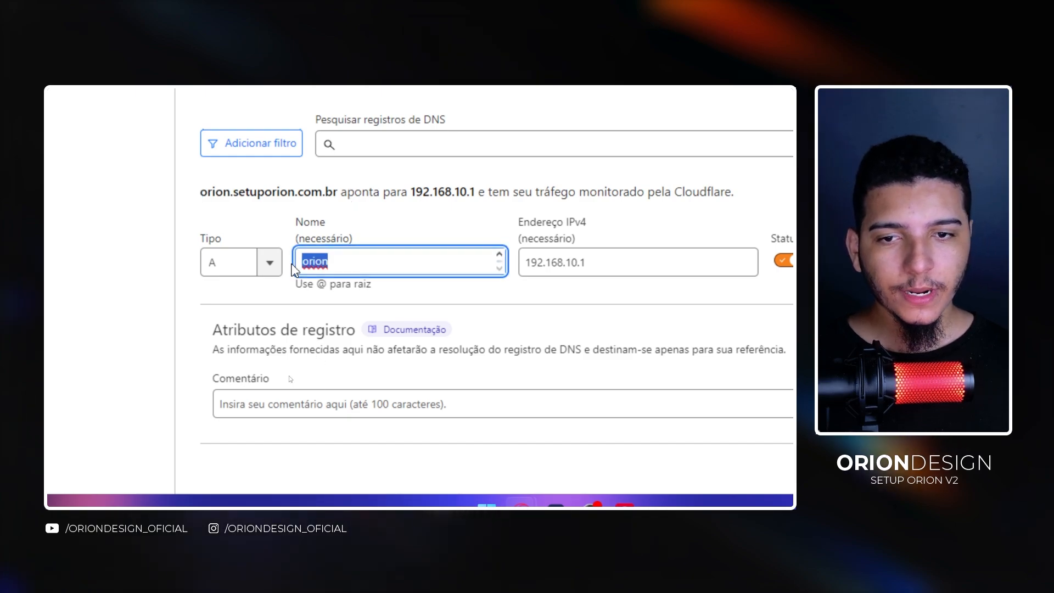
{"action": "type", "text": "@"}
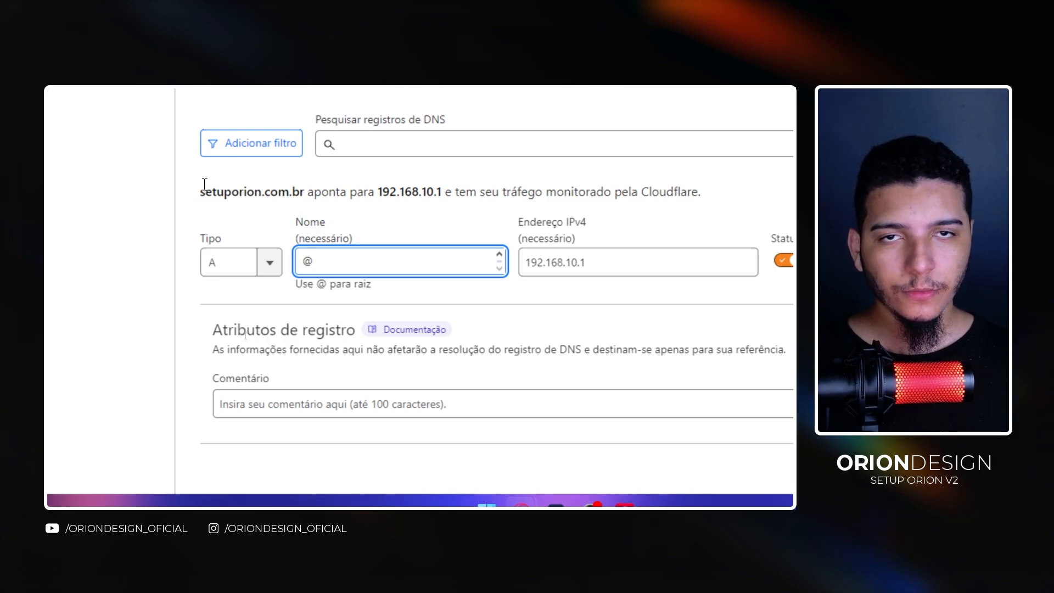
{"action": "left_click_drag", "start_coordinate": [203, 186], "coordinate": [215, 192]}
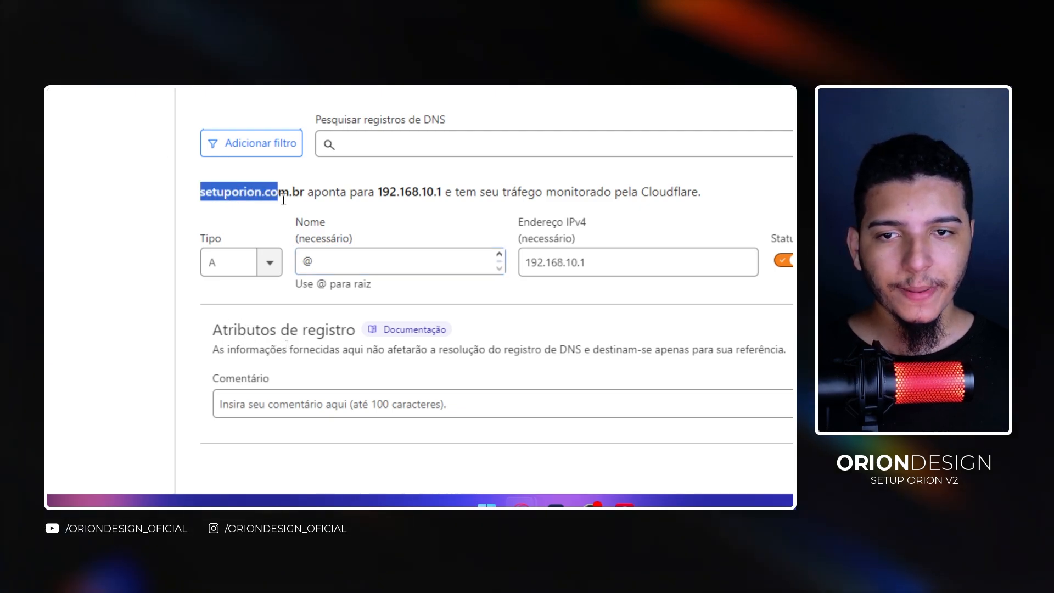
{"action": "left_click_drag", "start_coordinate": [301, 198], "coordinate": [304, 196]}
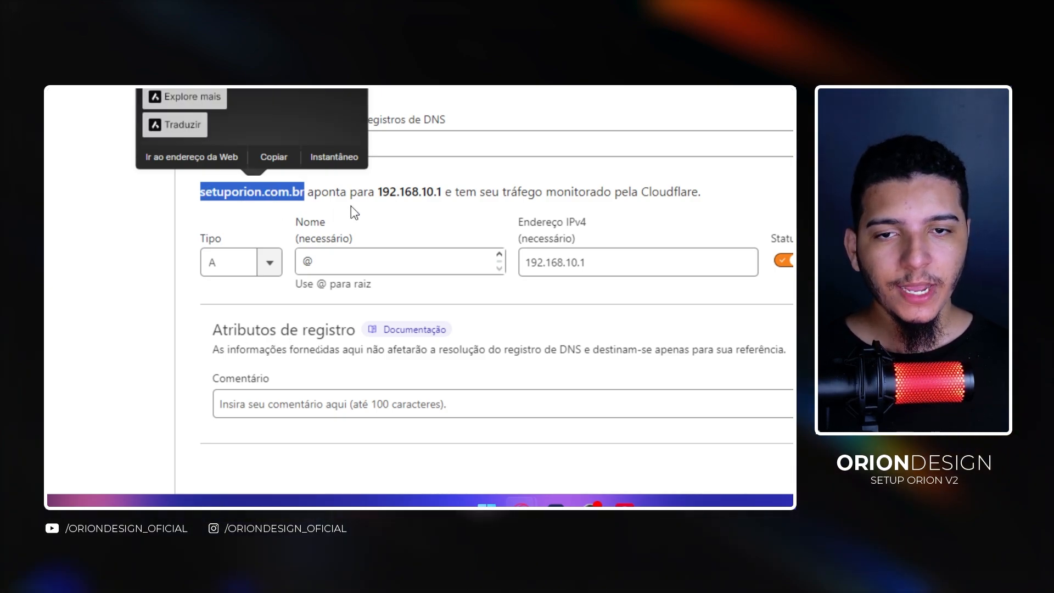
{"action": "left_click_drag", "start_coordinate": [377, 192], "coordinate": [442, 193]}
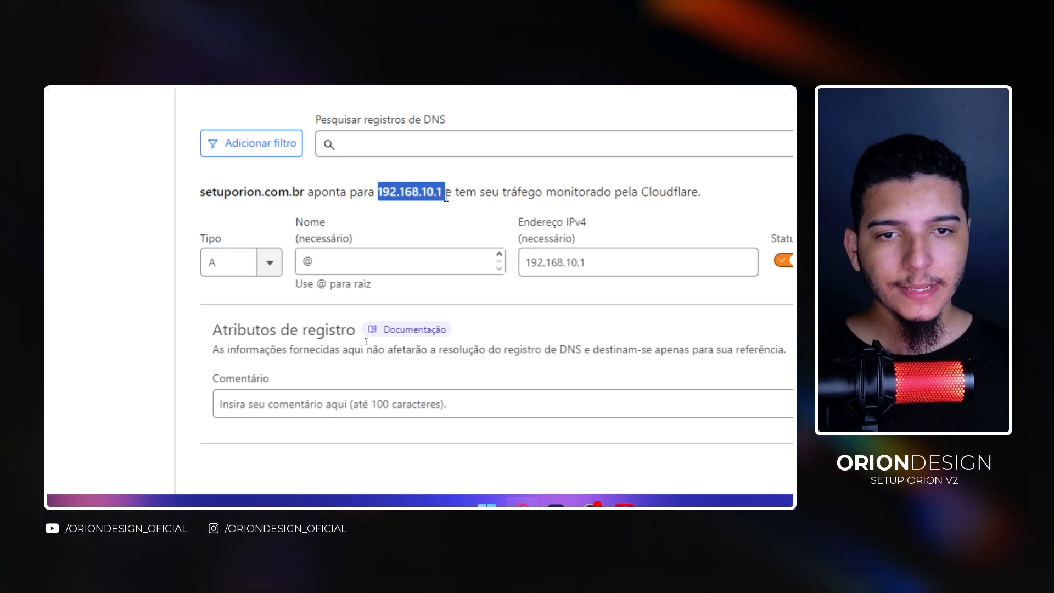
- Set the record name to 1
{"action": "double_click", "coordinate": [298, 263]}
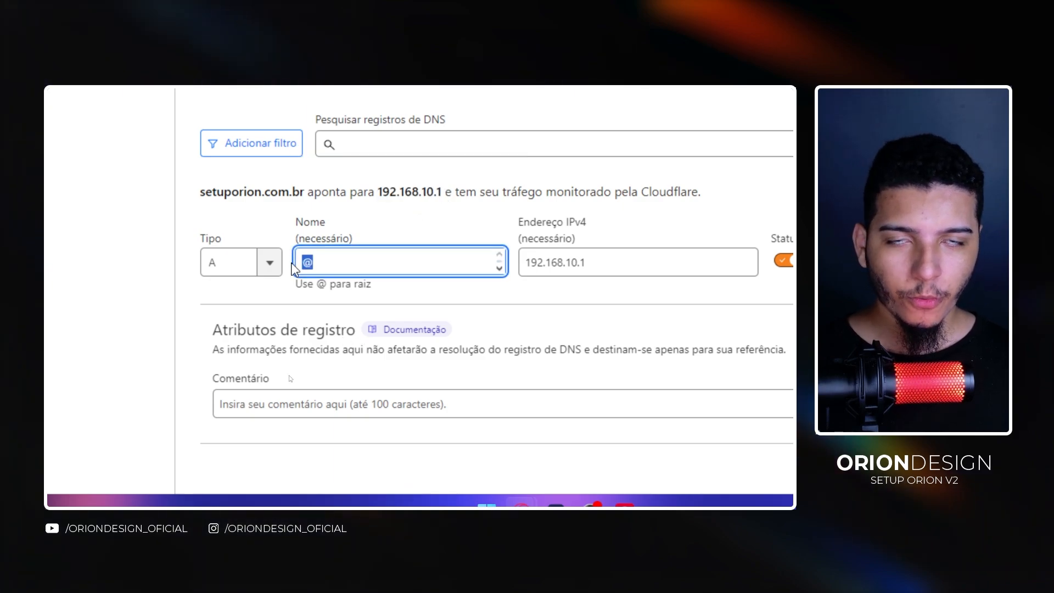
{"action": "type", "text": "1"}
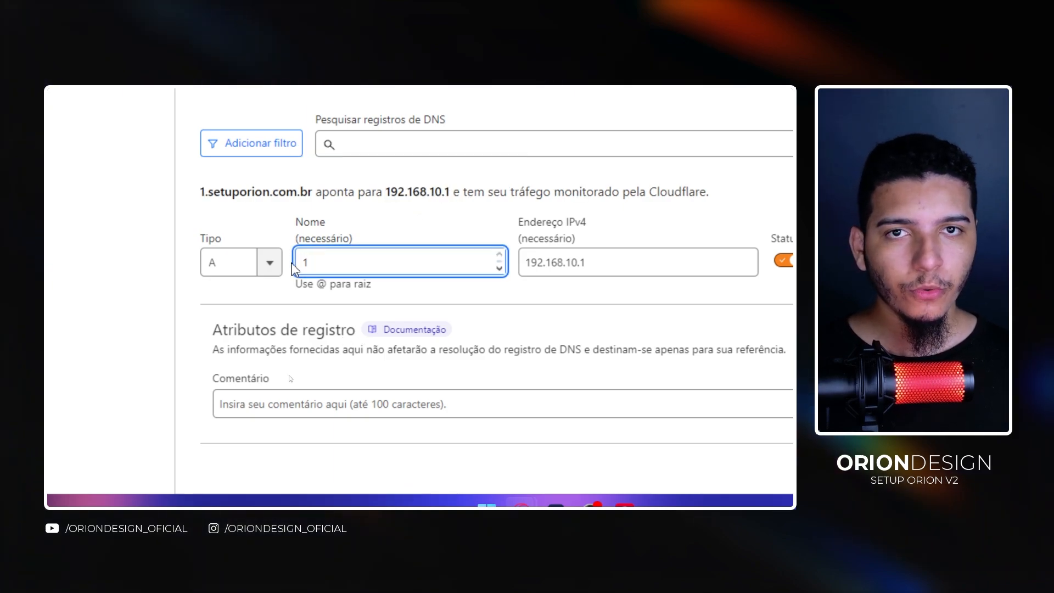
{"action": "left_click_drag", "start_coordinate": [200, 192], "coordinate": [297, 193]}
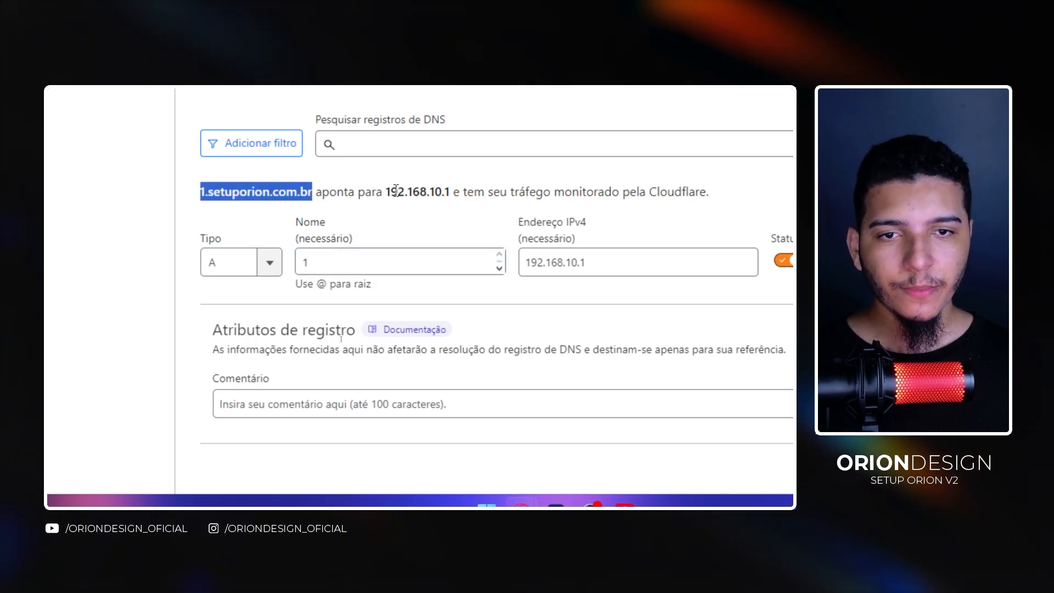
{"action": "left_click_drag", "start_coordinate": [387, 192], "coordinate": [443, 197]}
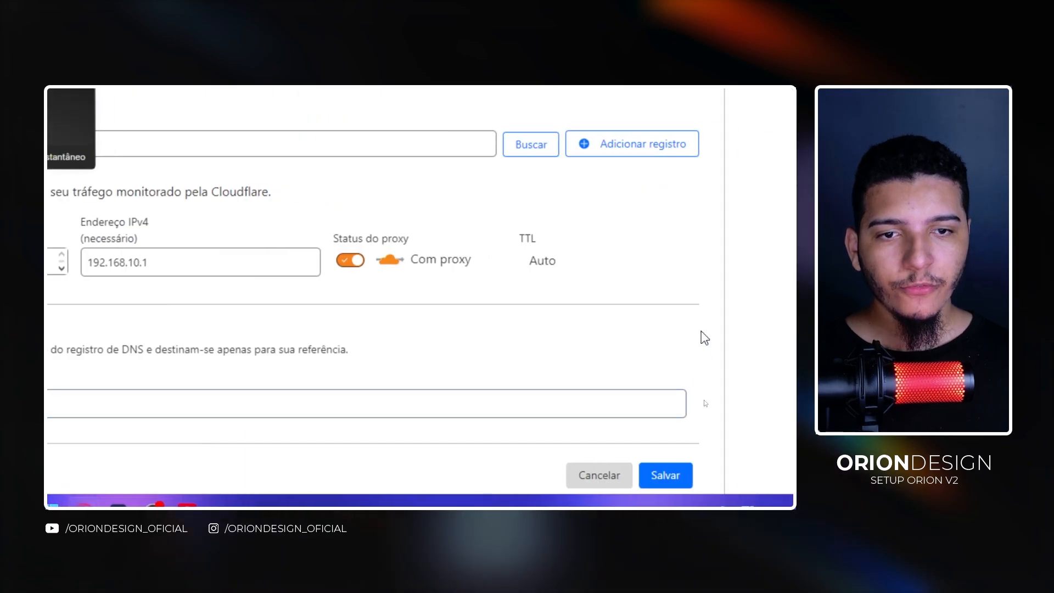
- Turn the proxy off so the record is DNS only, and save the record
{"action": "left_click", "coordinate": [788, 261]}
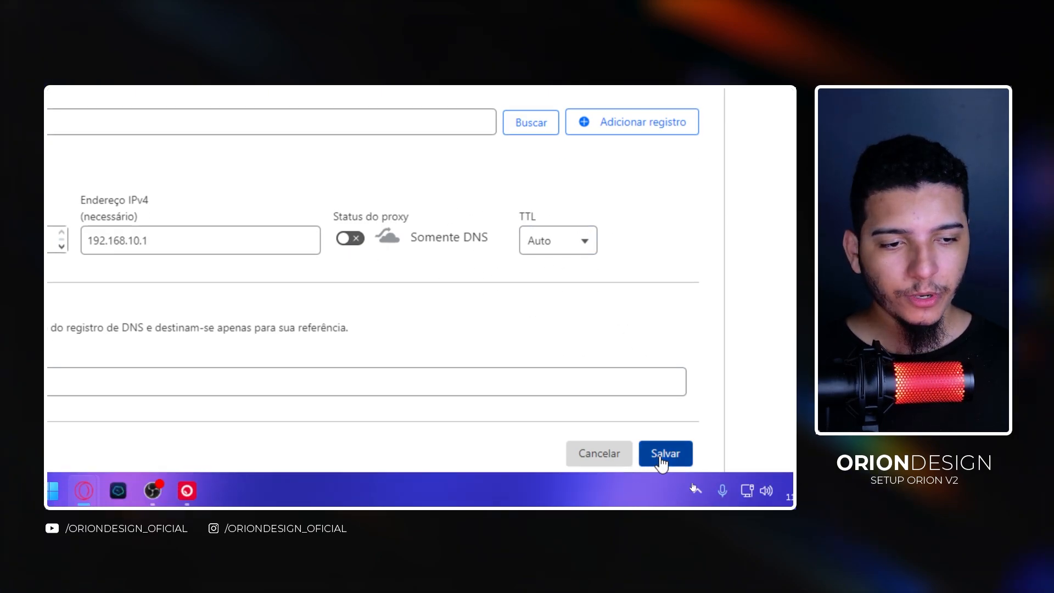
{"action": "left_click", "coordinate": [665, 474]}
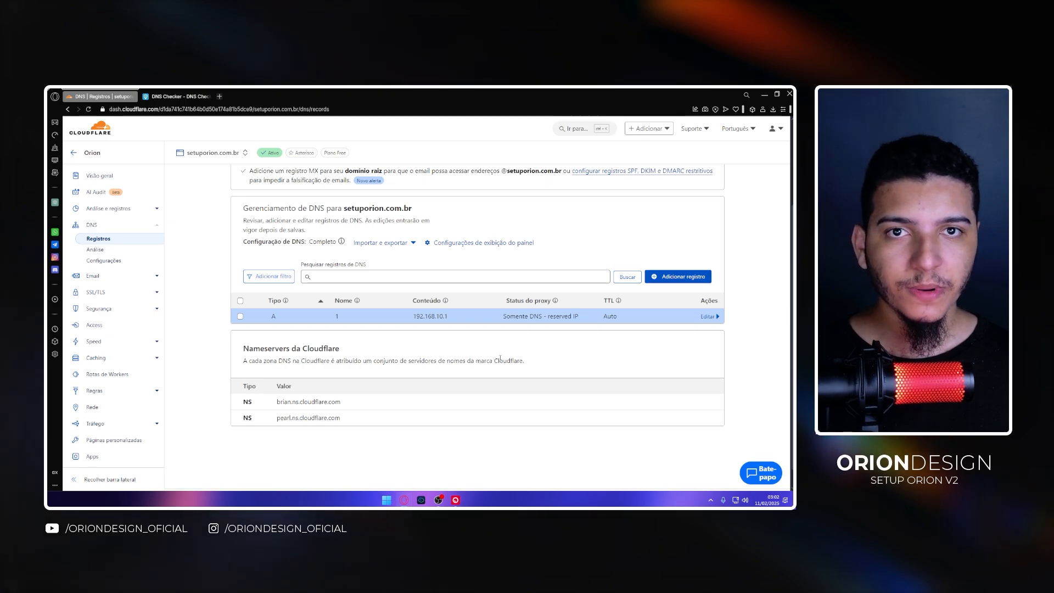
- Check the A record propagation for 1.setuporion.com.br in the DNS Checker tab
{"action": "left_click", "coordinate": [176, 97]}
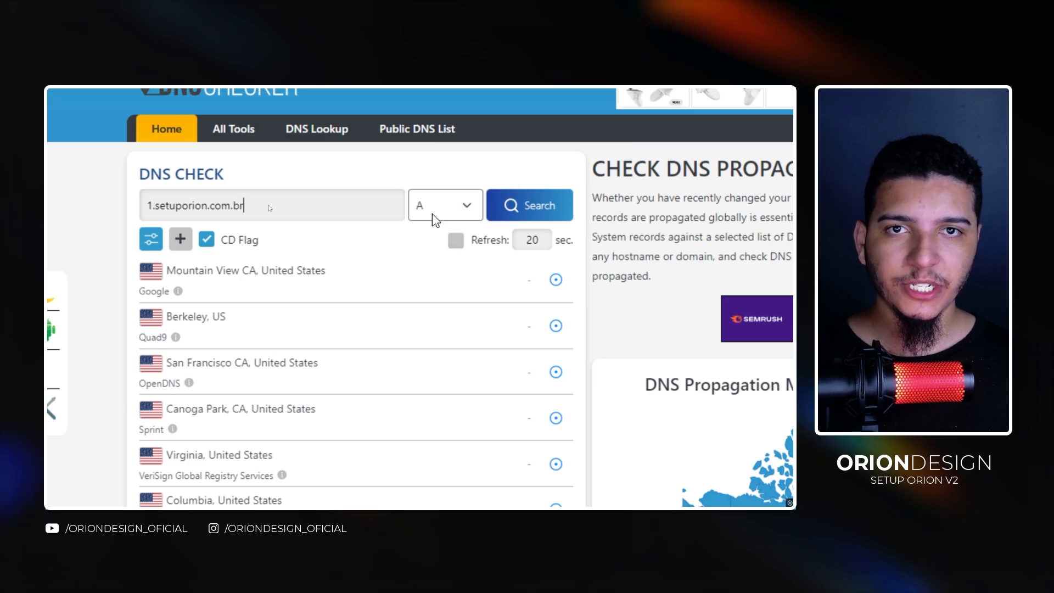
{"action": "left_click", "coordinate": [533, 214]}
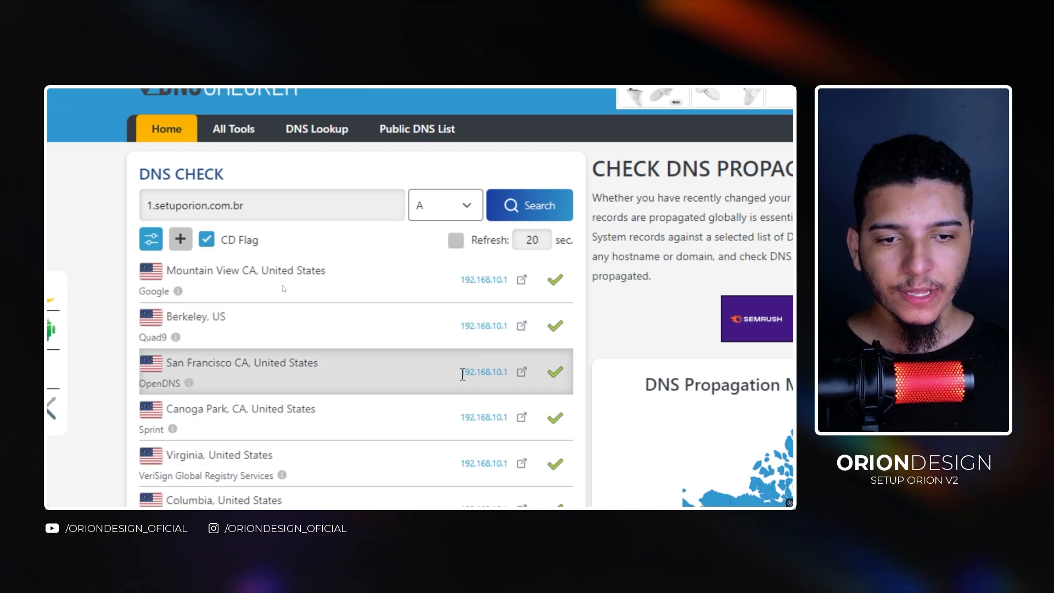
{"action": "scroll", "coordinate": [505, 427], "scroll_direction": "down", "scroll_amount": 2}
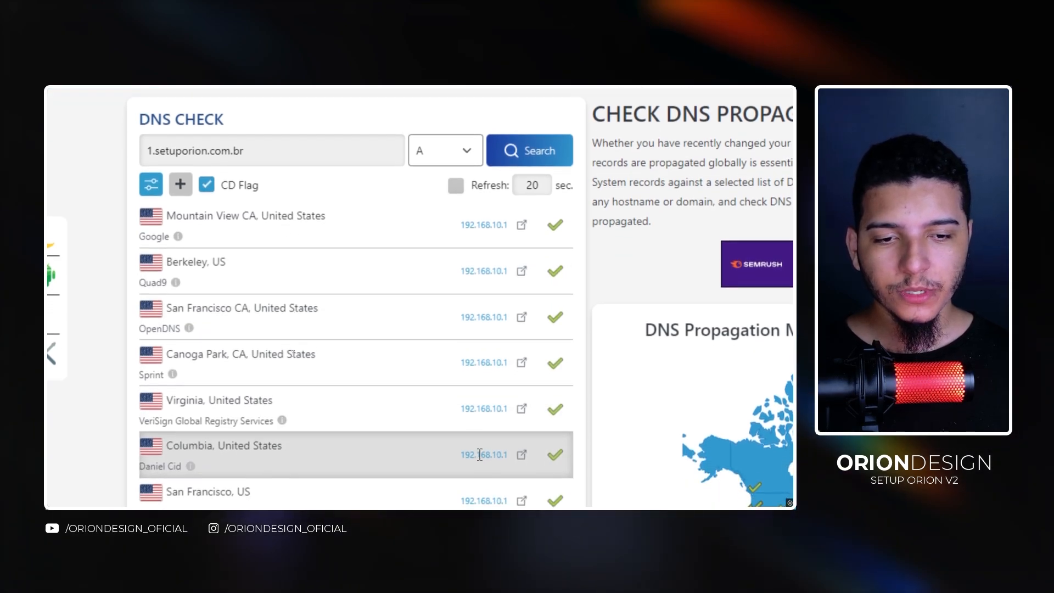
{"action": "scroll", "coordinate": [476, 454], "scroll_direction": "down", "scroll_amount": 1}
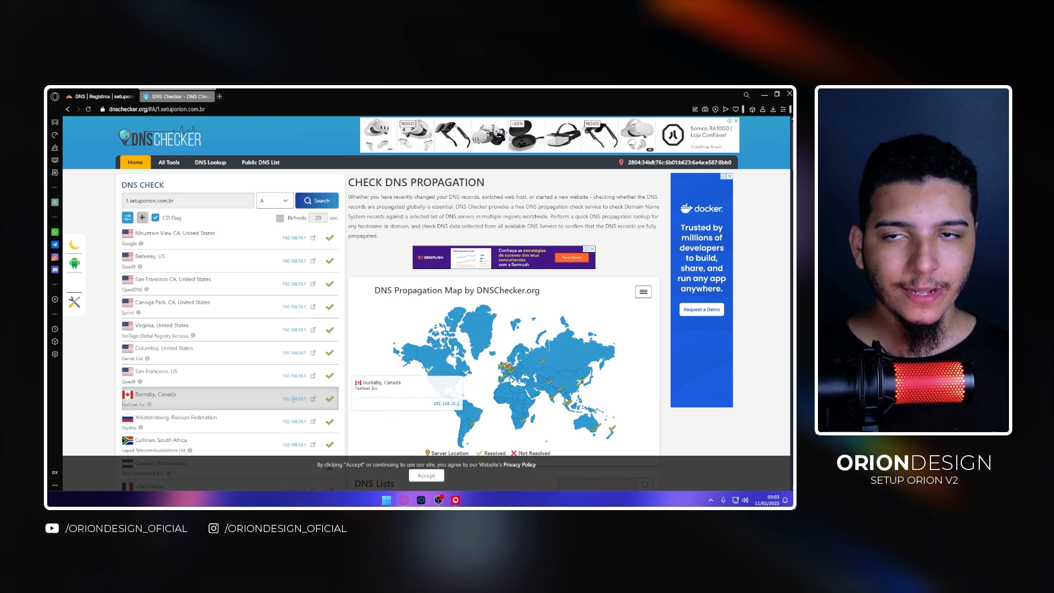
- Return to Cloudflare, start another DNS record and set its name to @
{"action": "left_click", "coordinate": [102, 95]}
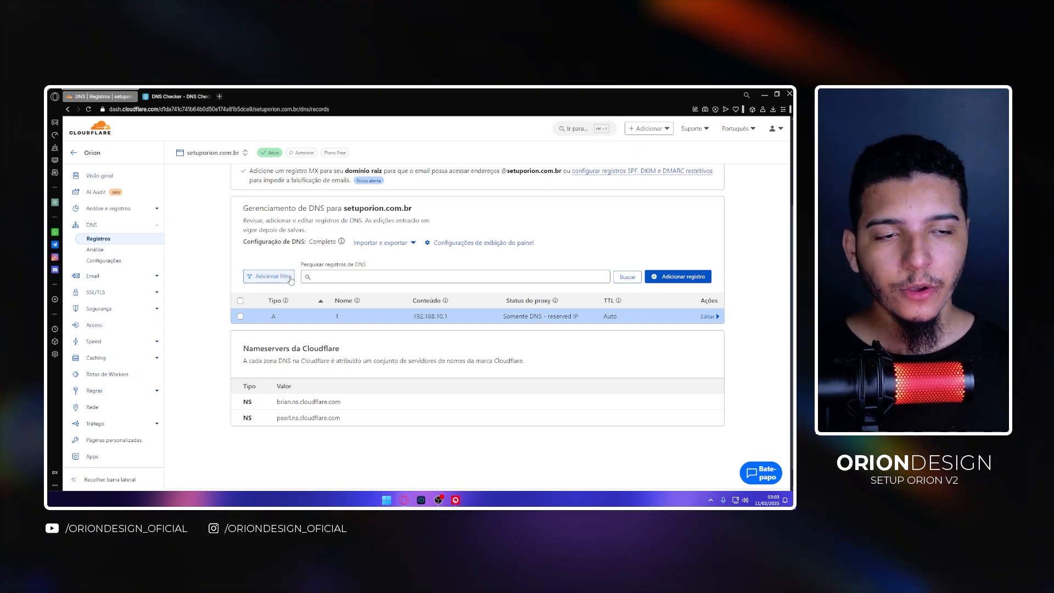
{"action": "left_click", "coordinate": [679, 276]}
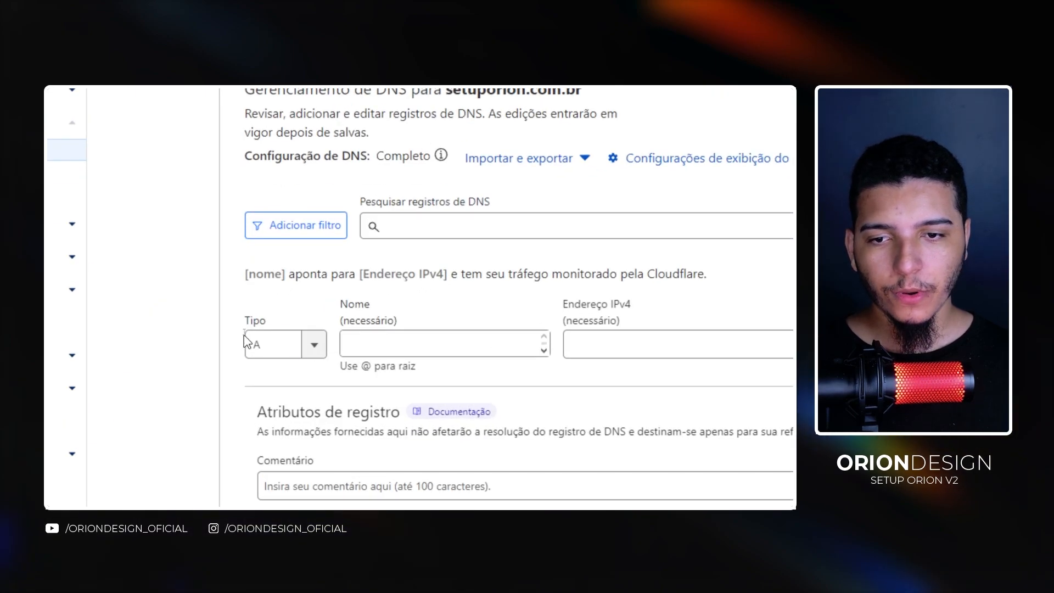
{"action": "left_click", "coordinate": [402, 344]}
{"action": "type", "text": "asd"}
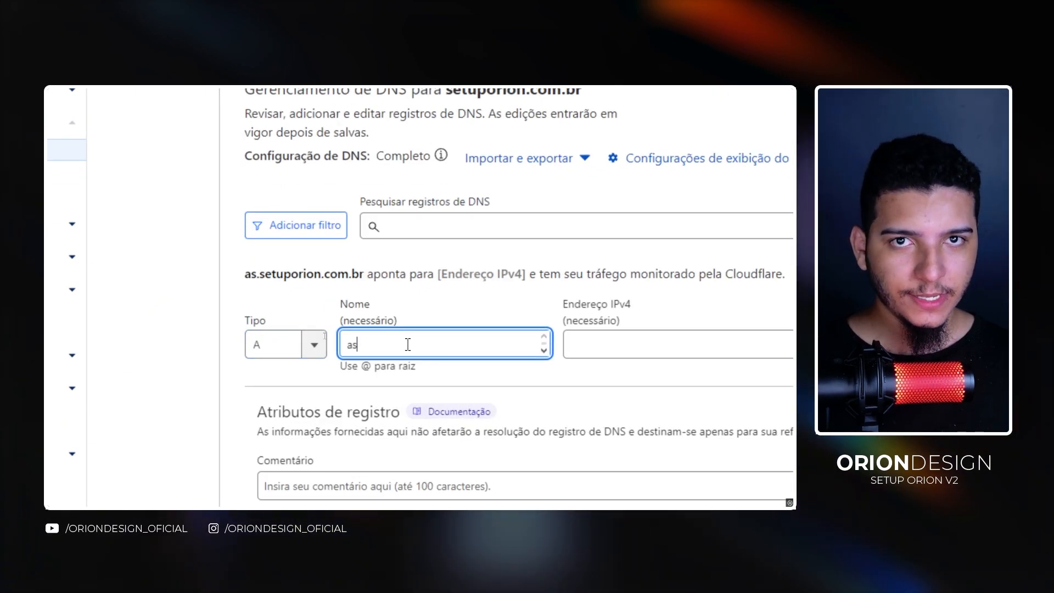
{"action": "left_click_drag", "start_coordinate": [403, 344], "coordinate": [330, 348]}
{"action": "type", "text": "@"}
- Change the type of the new DNS record to CNAME
{"action": "left_click_drag", "start_coordinate": [230, 272], "coordinate": [349, 273]}
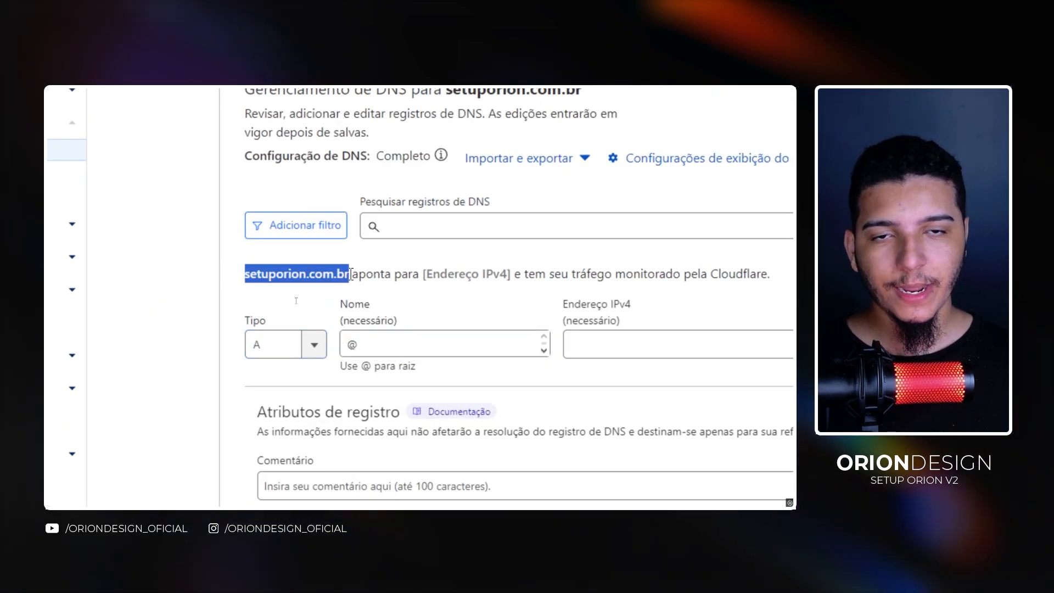
{"action": "left_click", "coordinate": [327, 287]}
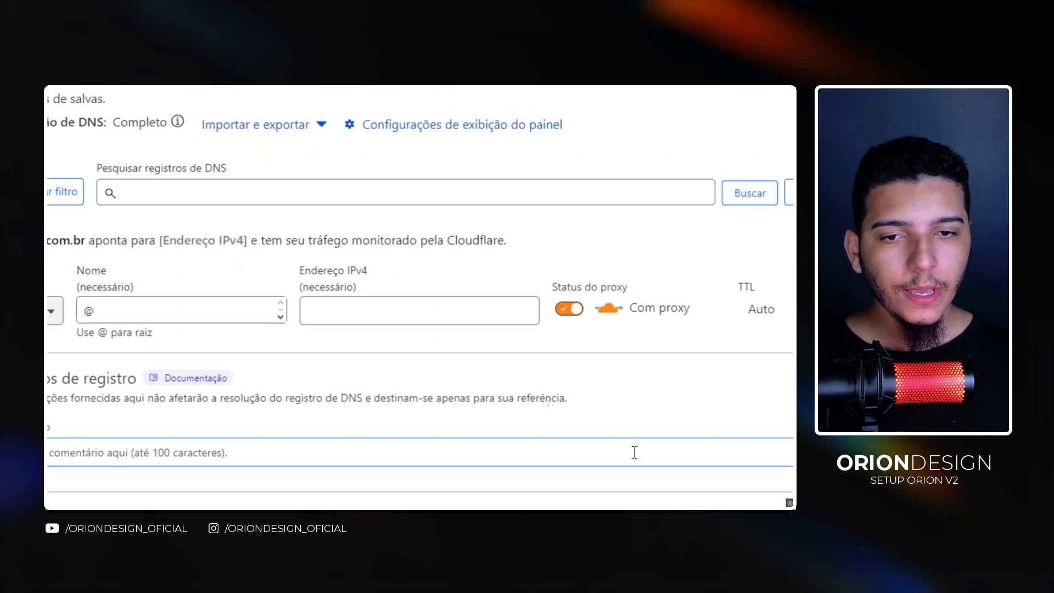
{"action": "left_click", "coordinate": [351, 307]}
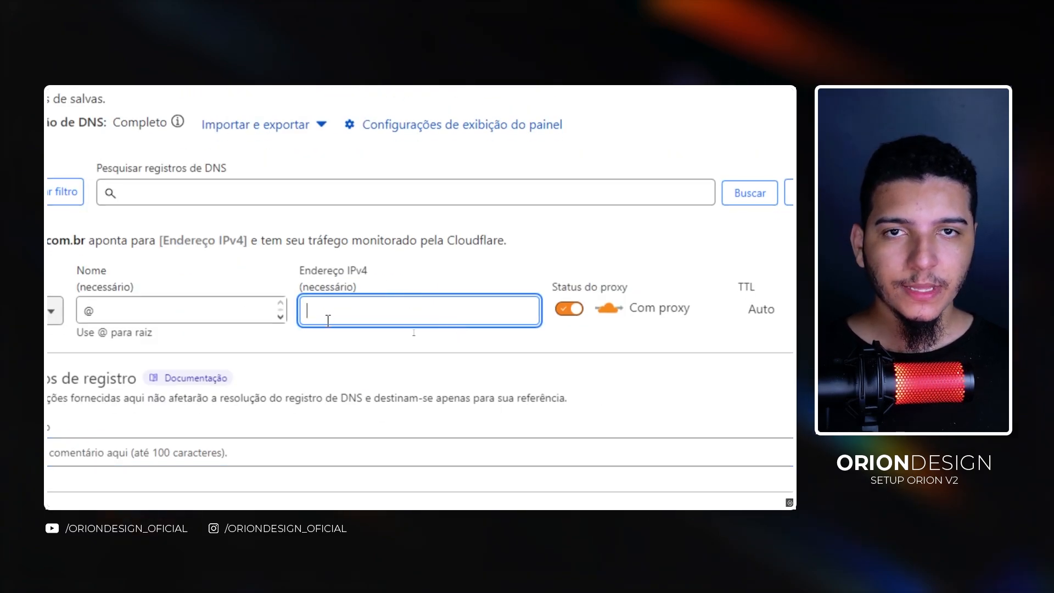
{"action": "left_click", "coordinate": [50, 310]}
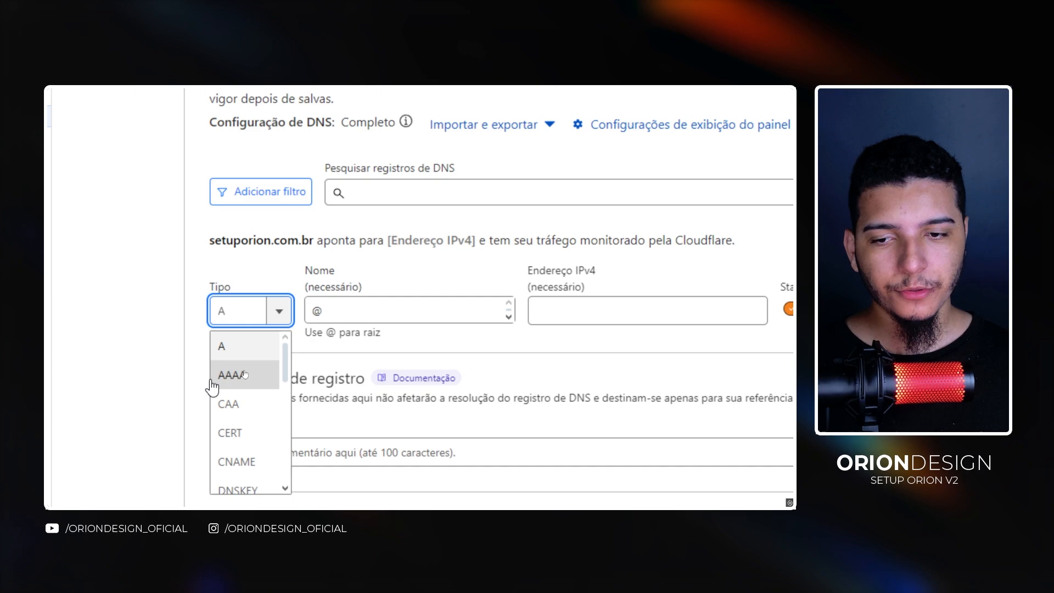
{"action": "left_click", "coordinate": [256, 384]}
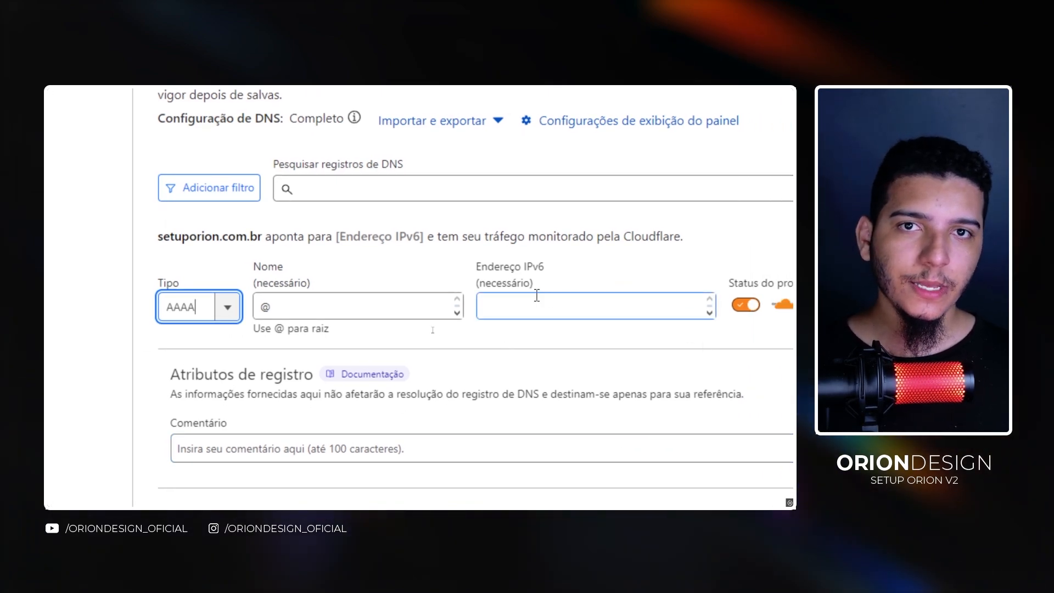
{"action": "left_click", "coordinate": [227, 311]}
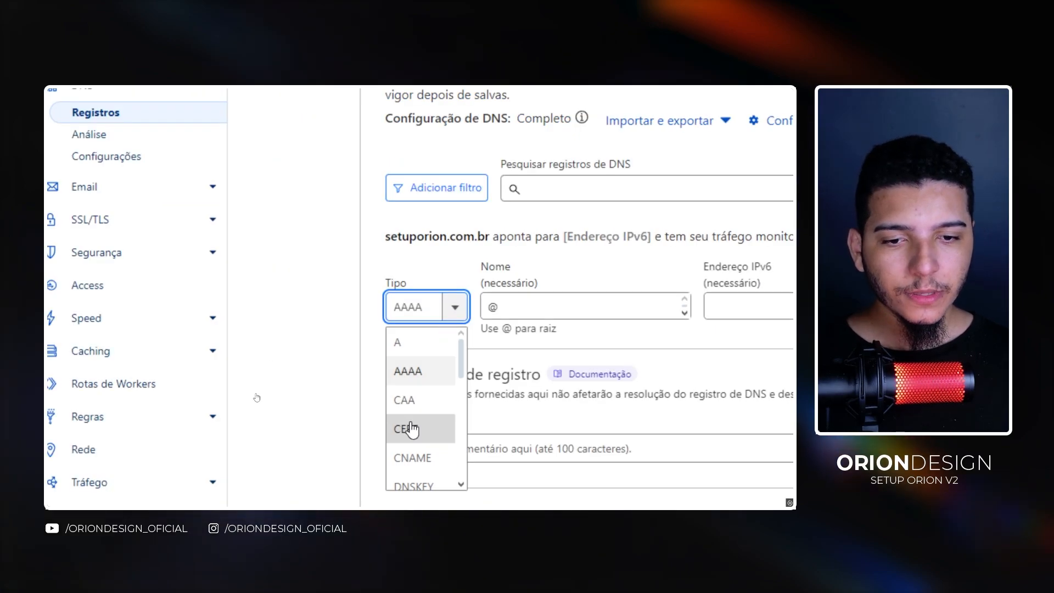
{"action": "left_click", "coordinate": [429, 458]}
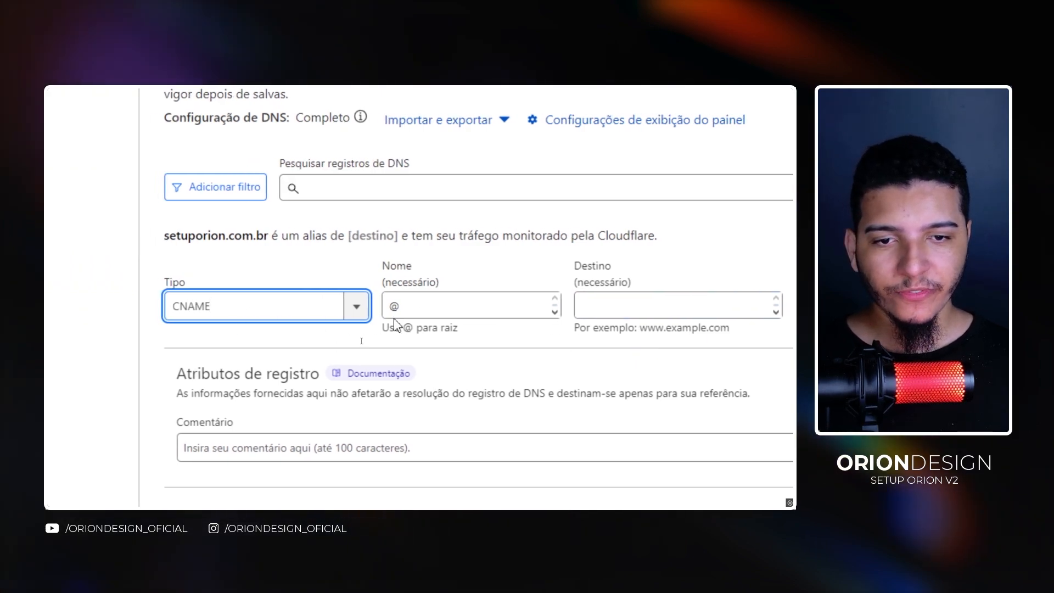
- Name the CNAME record 2 with target 1.setuporion.com.br, switch it to DNS only, and save it
{"action": "key", "text": "Tab"}
{"action": "type", "text": "2"}
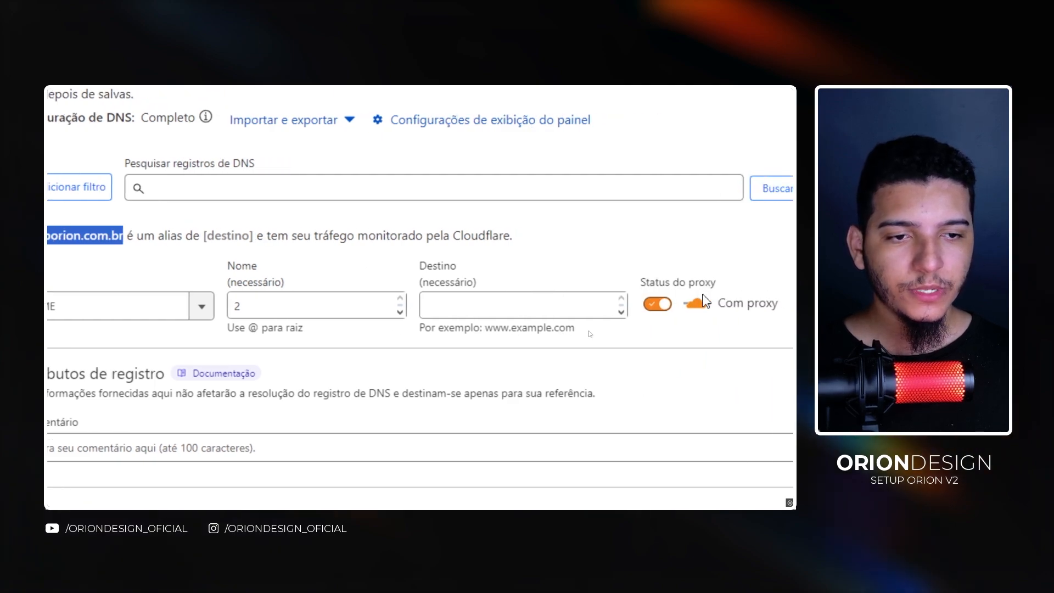
{"action": "left_click", "coordinate": [540, 307]}
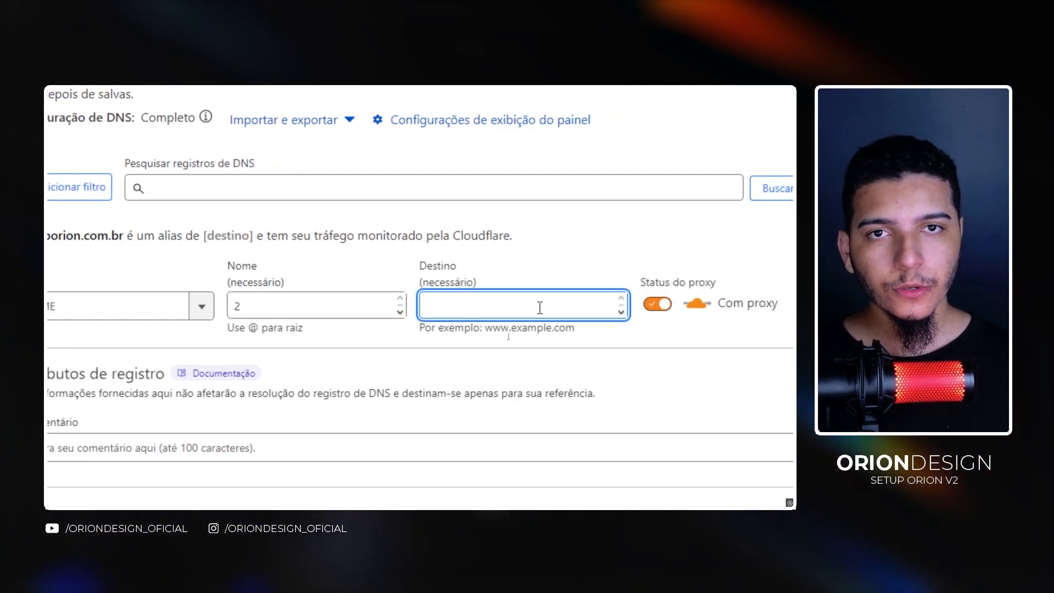
{"action": "type", "text": "1.setuporion."}
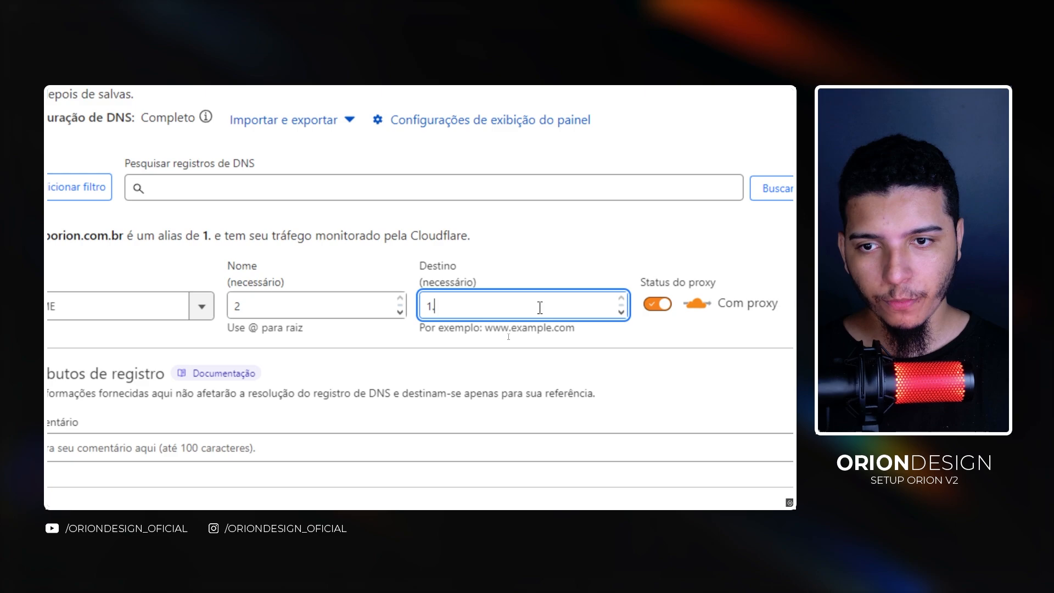
{"action": "type", "text": "com.br"}
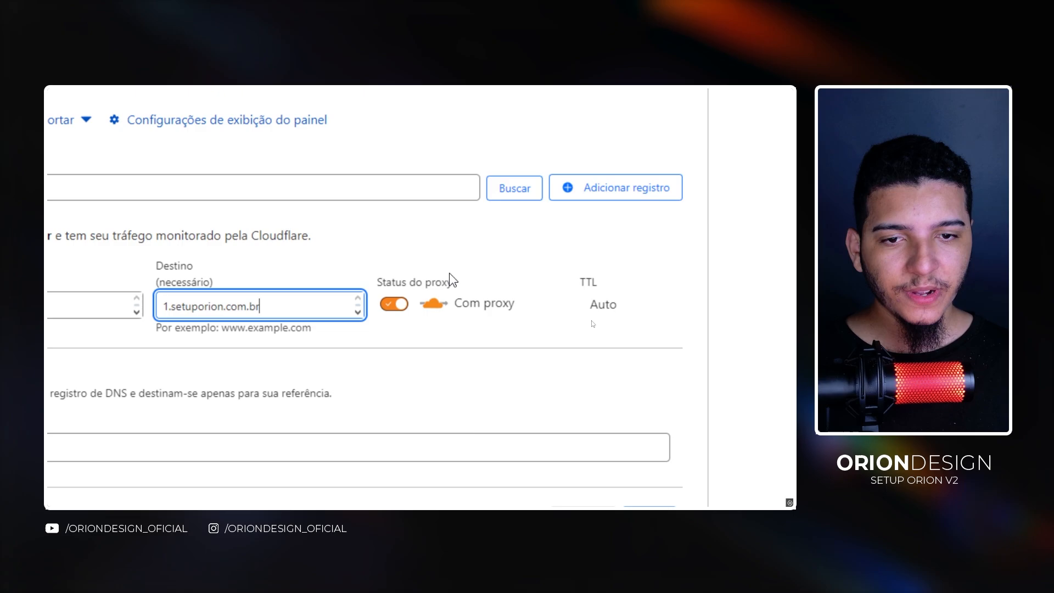
{"action": "left_click", "coordinate": [393, 303]}
{"action": "left_click", "coordinate": [675, 524]}
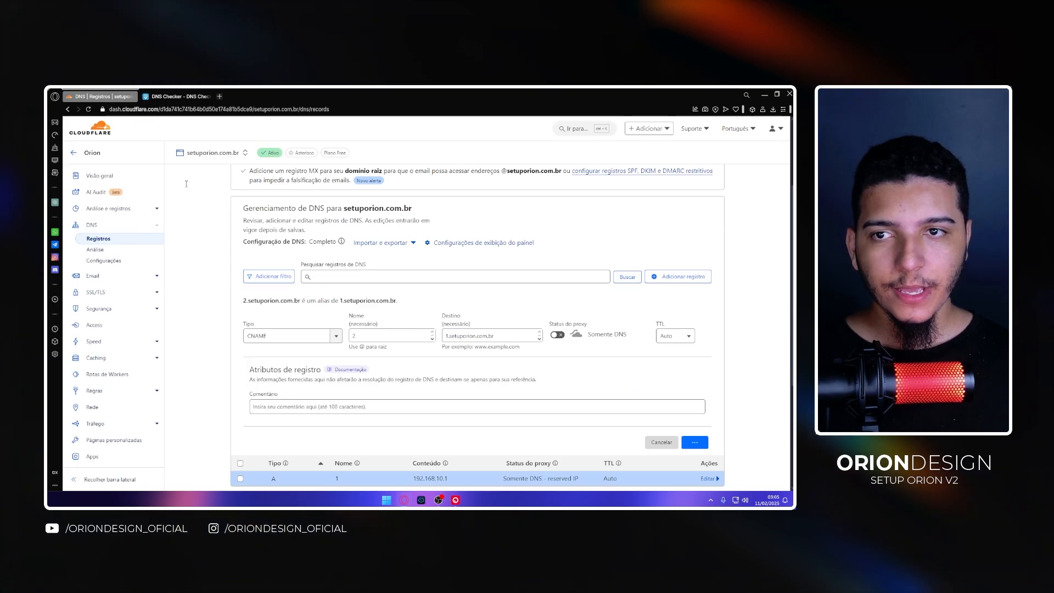
- Check CNAME propagation for 2.setuporion.com.br in the DNS Checker tab
{"action": "left_click", "coordinate": [165, 97]}
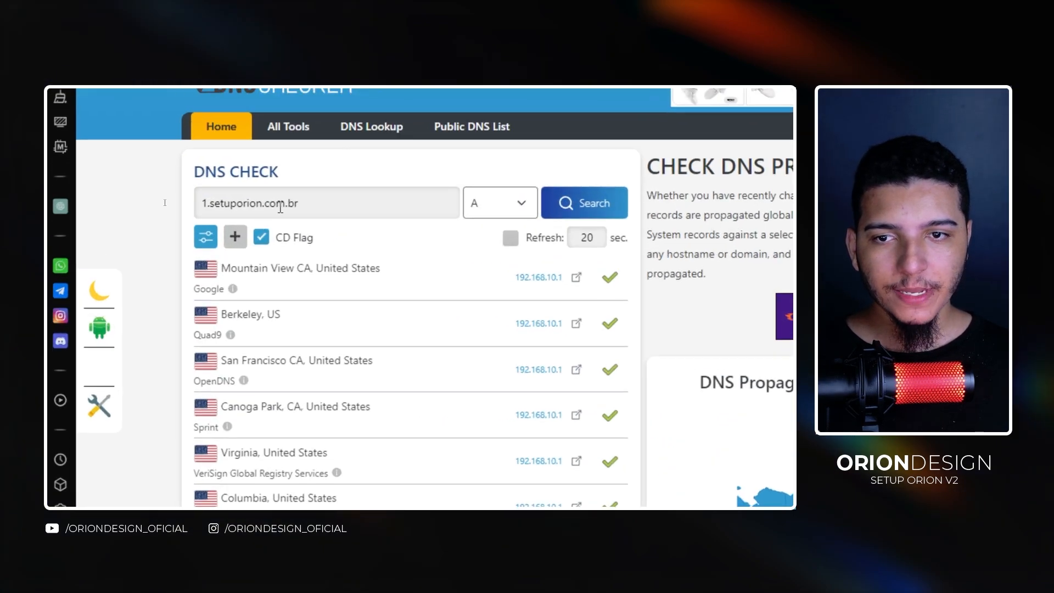
{"action": "triple_click", "coordinate": [176, 203]}
{"action": "type", "text": "2.setuporion.com.br"}
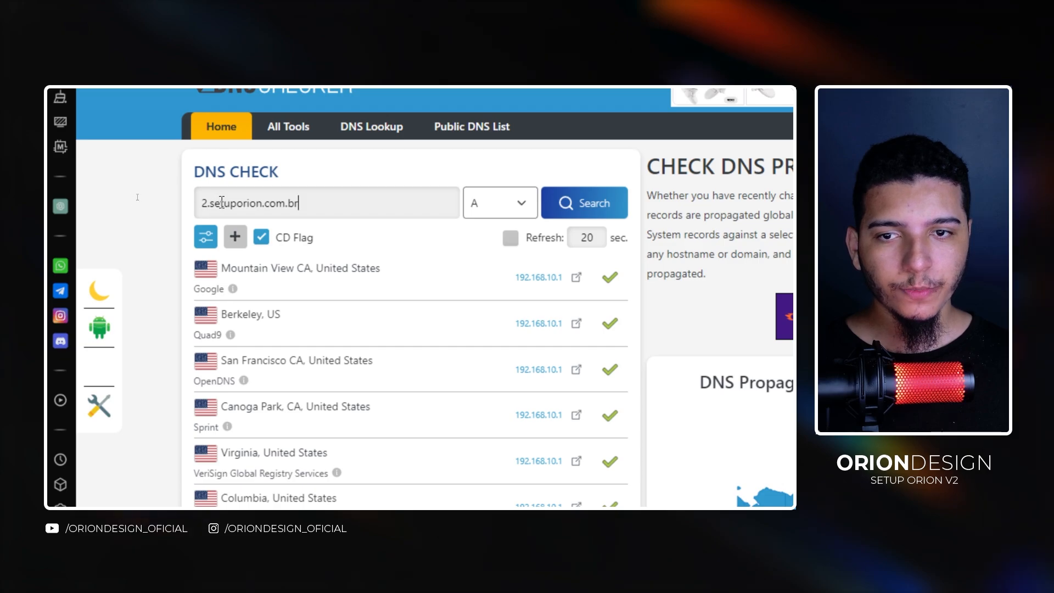
{"action": "left_click", "coordinate": [483, 204]}
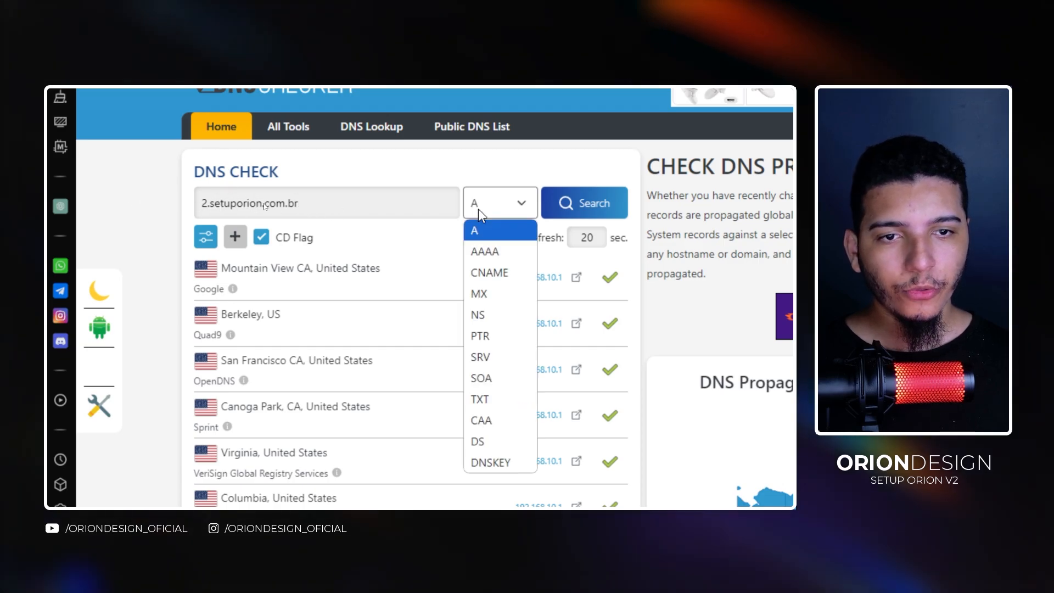
{"action": "left_click", "coordinate": [494, 270]}
{"action": "left_click", "coordinate": [584, 206]}
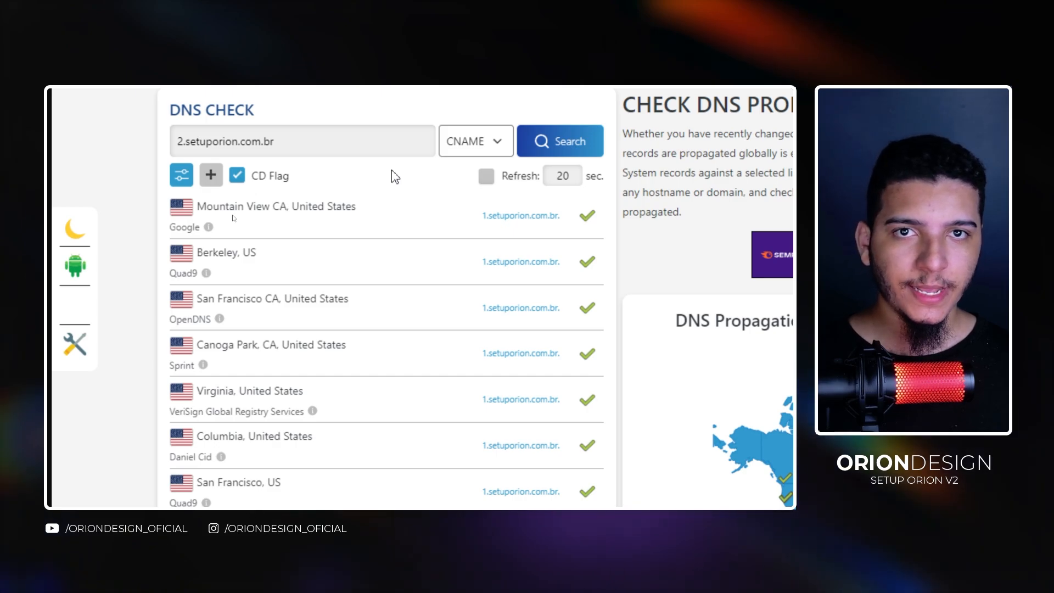
- Check the A record propagation for 2.setuporion.com.br
{"action": "left_click", "coordinate": [471, 144]}
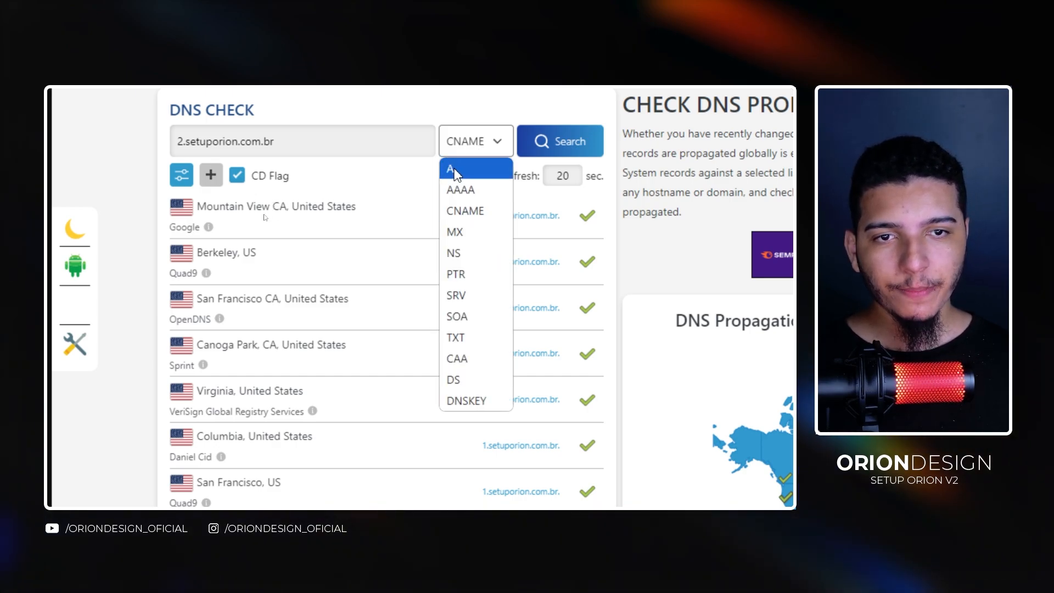
{"action": "left_click", "coordinate": [453, 169]}
{"action": "left_click", "coordinate": [556, 147]}
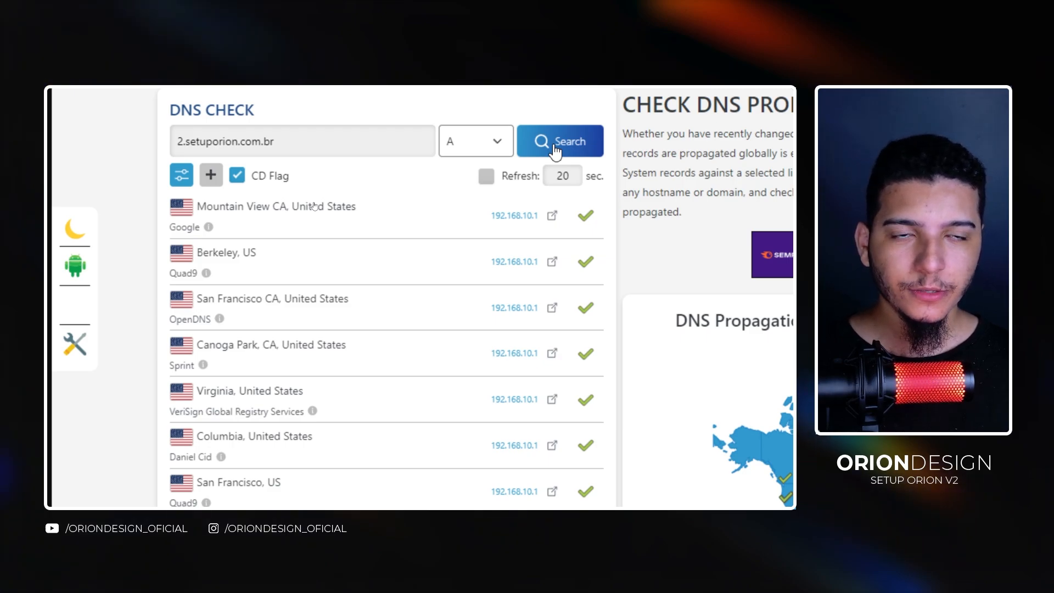
{"action": "left_click", "coordinate": [478, 141]}
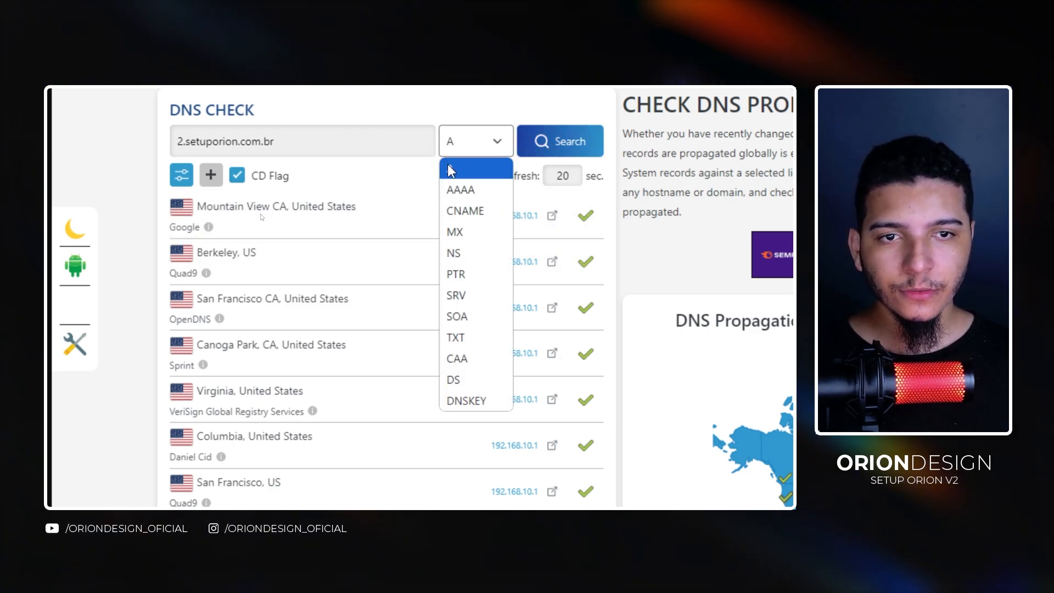
{"action": "left_click", "coordinate": [453, 170]}
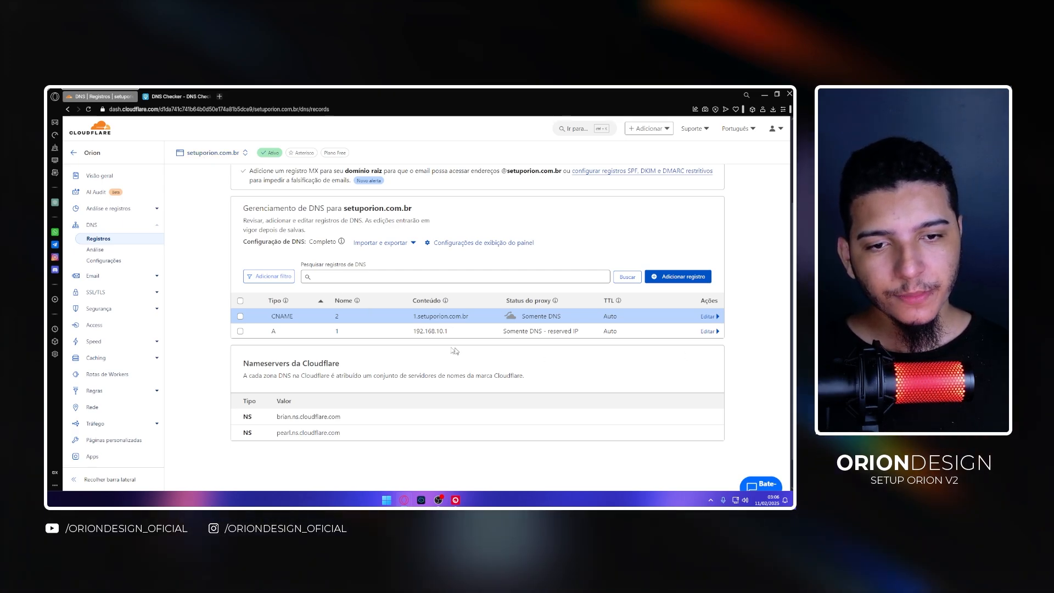
- Edit the A record named 1 so its IPv4 address is 192.168.10.2, and save it
{"action": "double_click", "coordinate": [158, 292]}
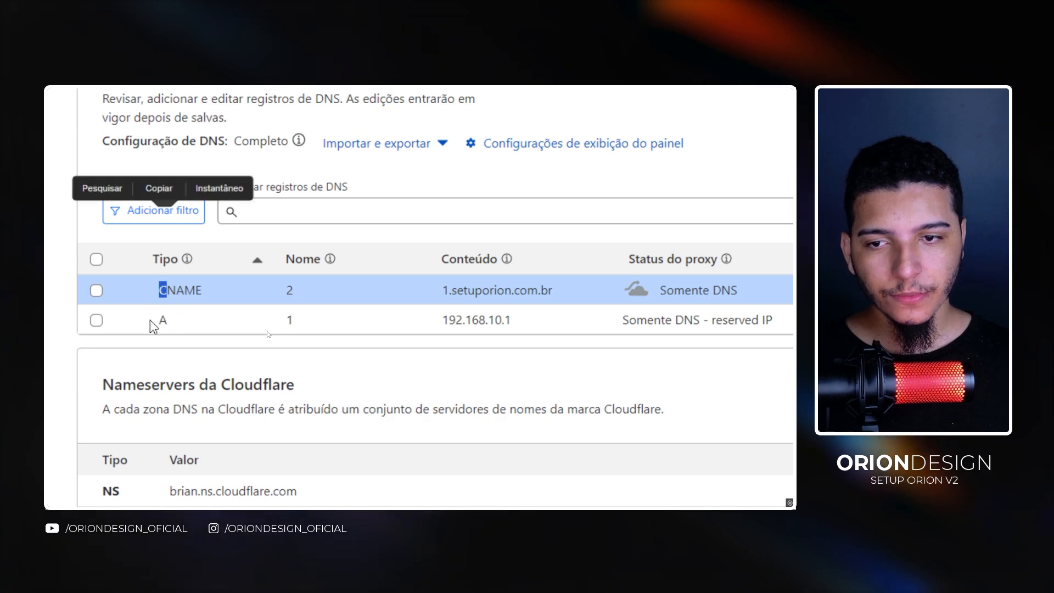
{"action": "double_click", "coordinate": [162, 320]}
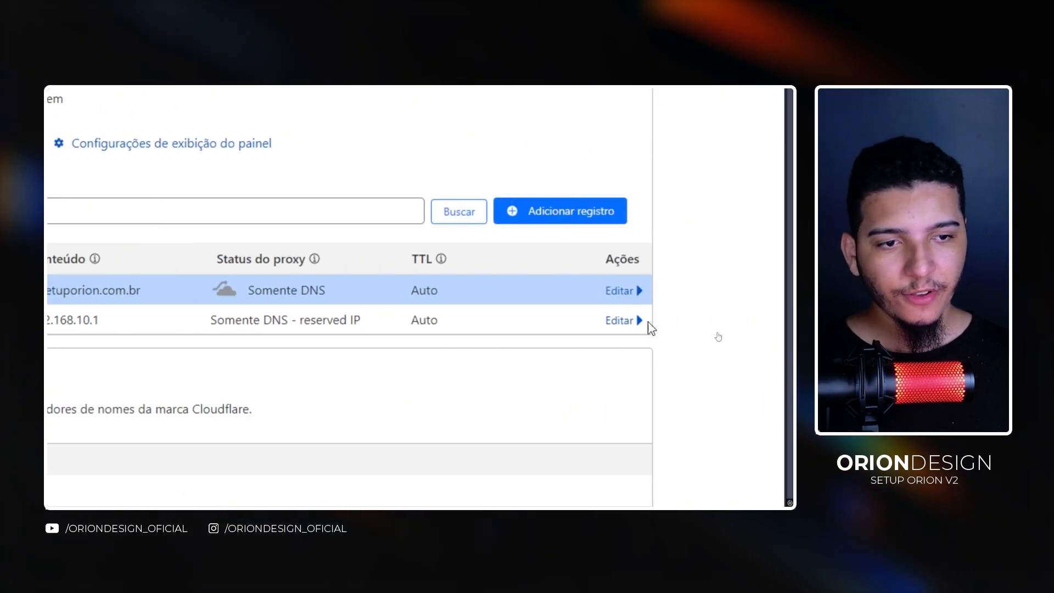
{"action": "left_click", "coordinate": [643, 319]}
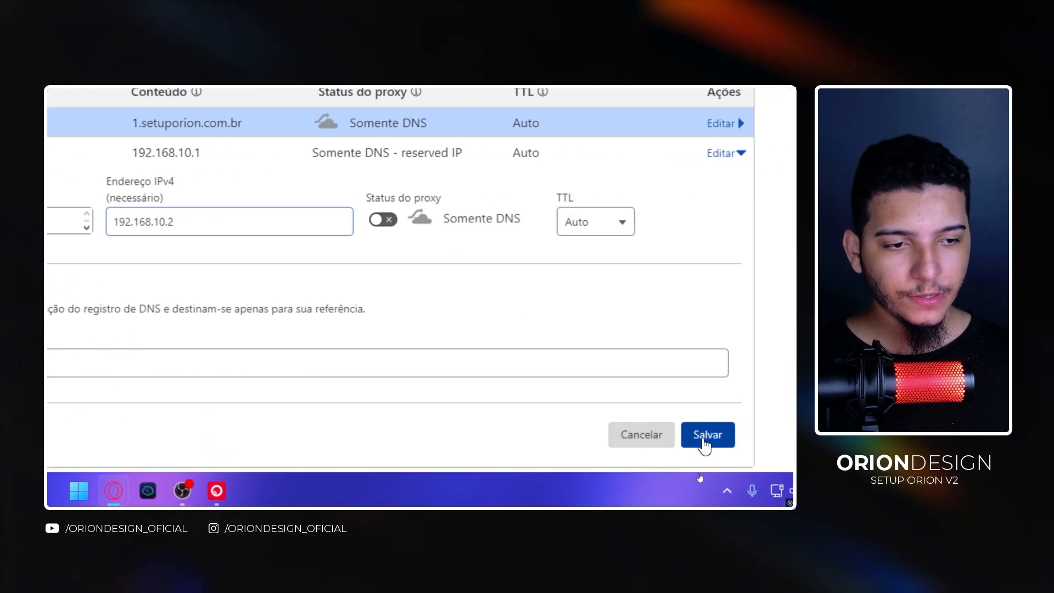
{"action": "left_click", "coordinate": [704, 442]}
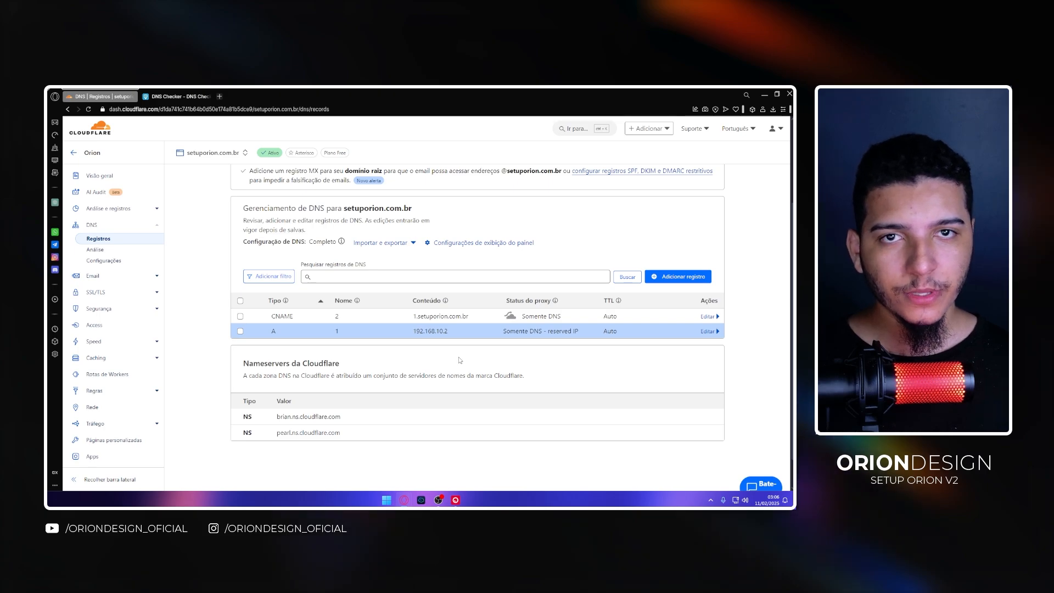
- Rerun the A record propagation check for 2.setuporion.com.br in DNS Checker
{"action": "left_click_drag", "start_coordinate": [411, 316], "coordinate": [472, 310]}
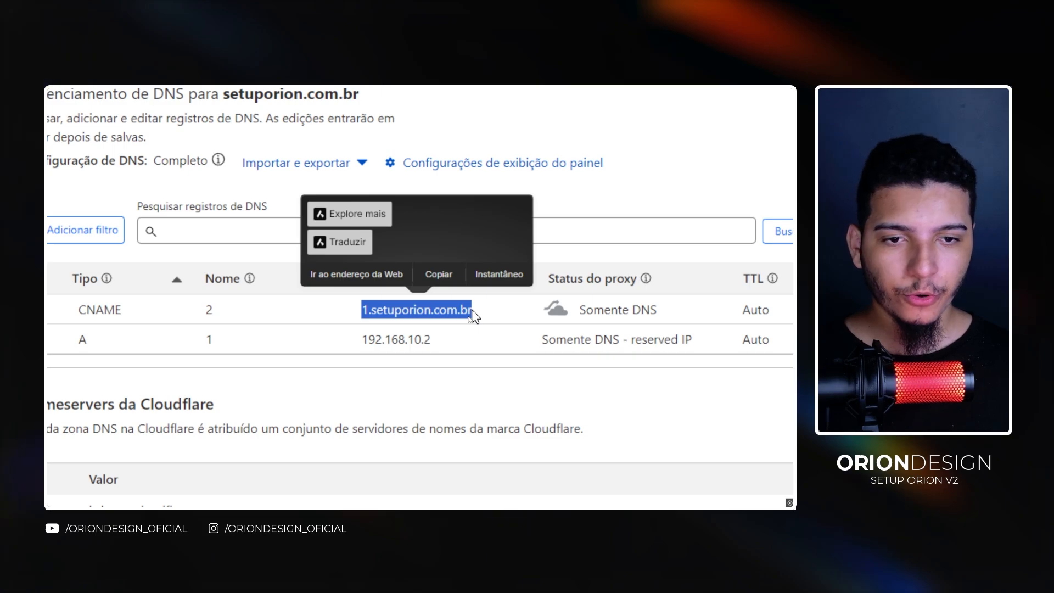
{"action": "left_click_drag", "start_coordinate": [347, 341], "coordinate": [447, 341]}
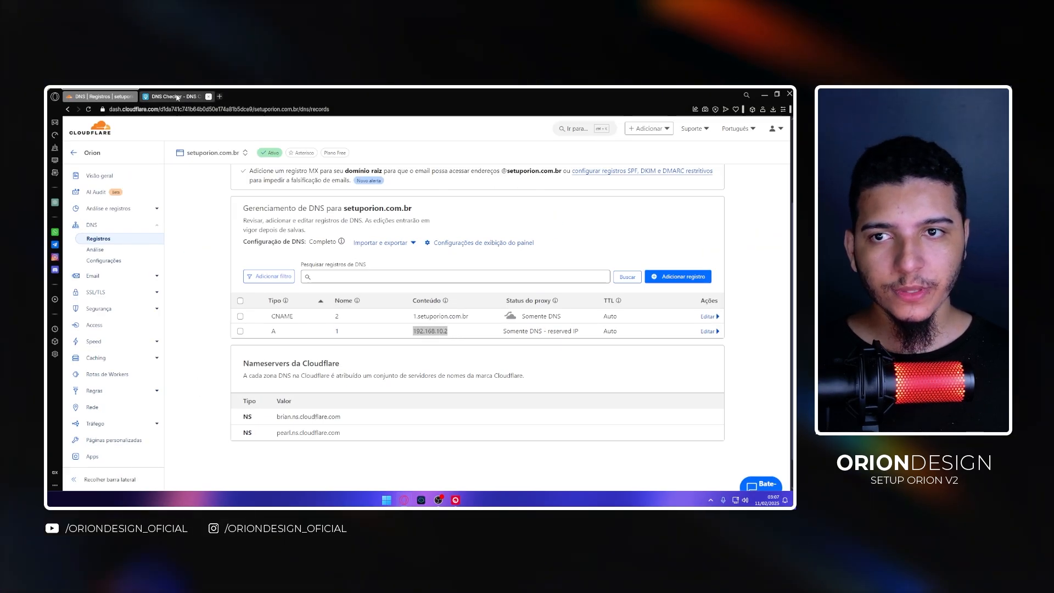
{"action": "left_click", "coordinate": [173, 96]}
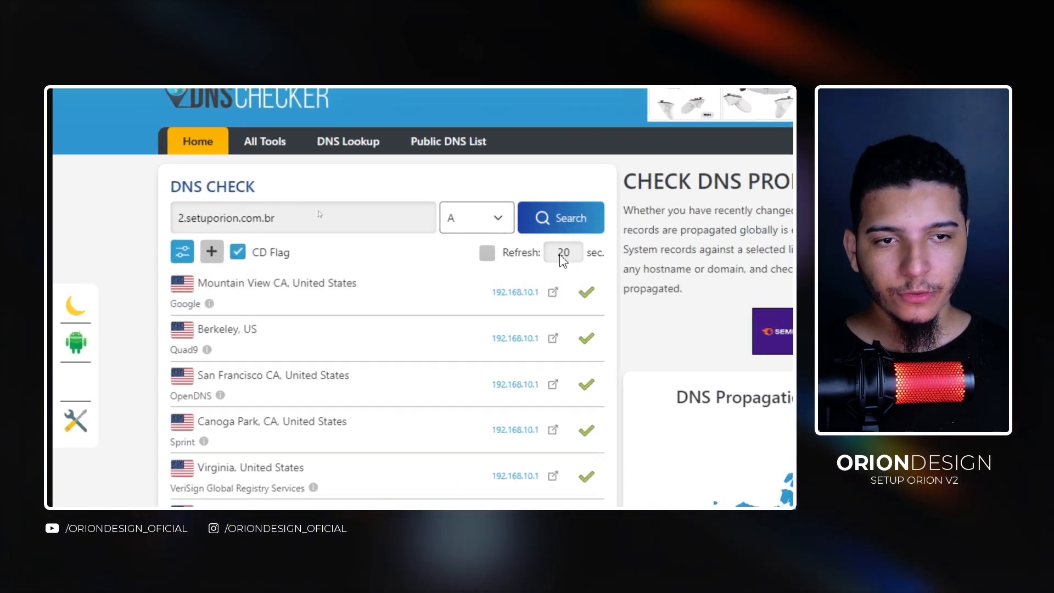
{"action": "left_click", "coordinate": [559, 218]}
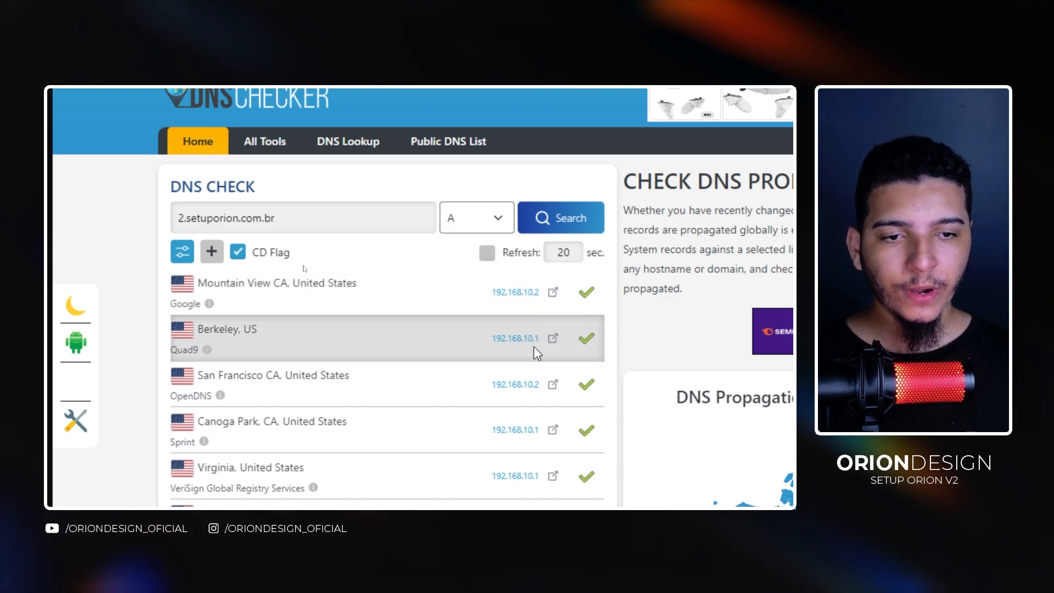
{"action": "left_click_drag", "start_coordinate": [539, 337], "coordinate": [489, 339]}
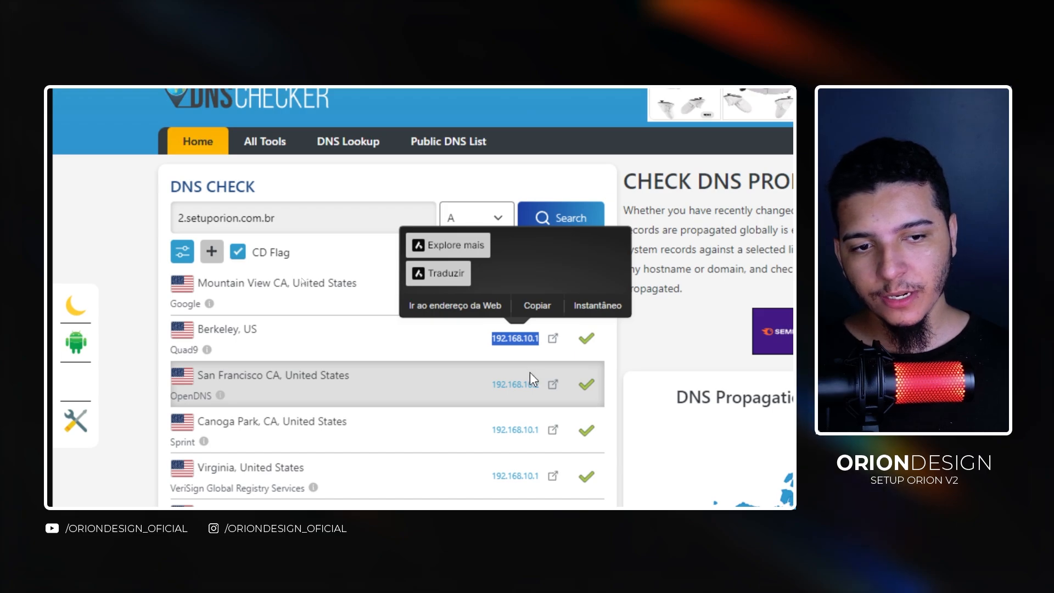
{"action": "left_click", "coordinate": [530, 372]}
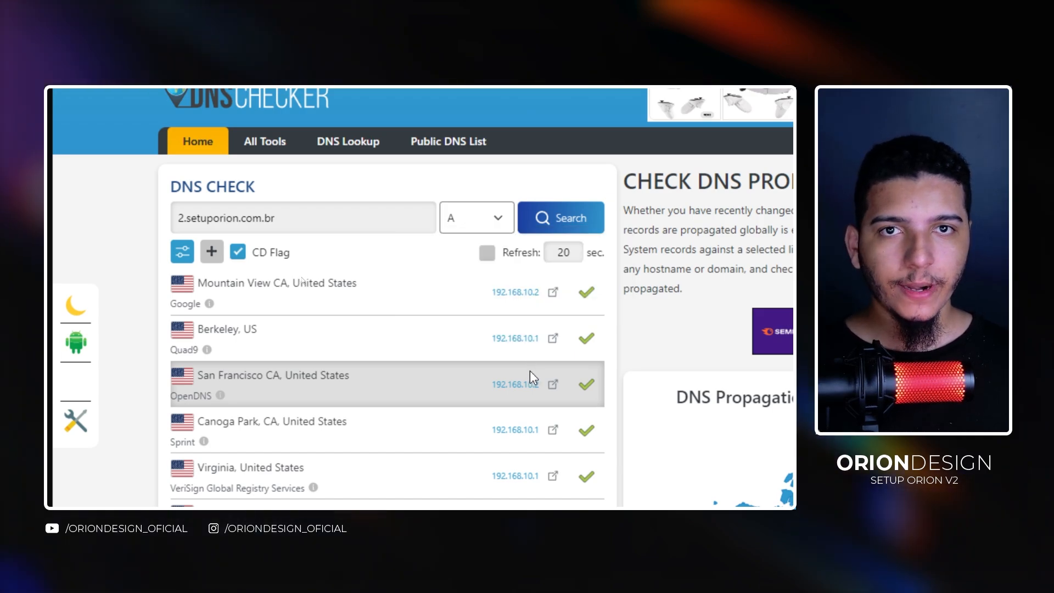
{"action": "left_click", "coordinate": [585, 230]}
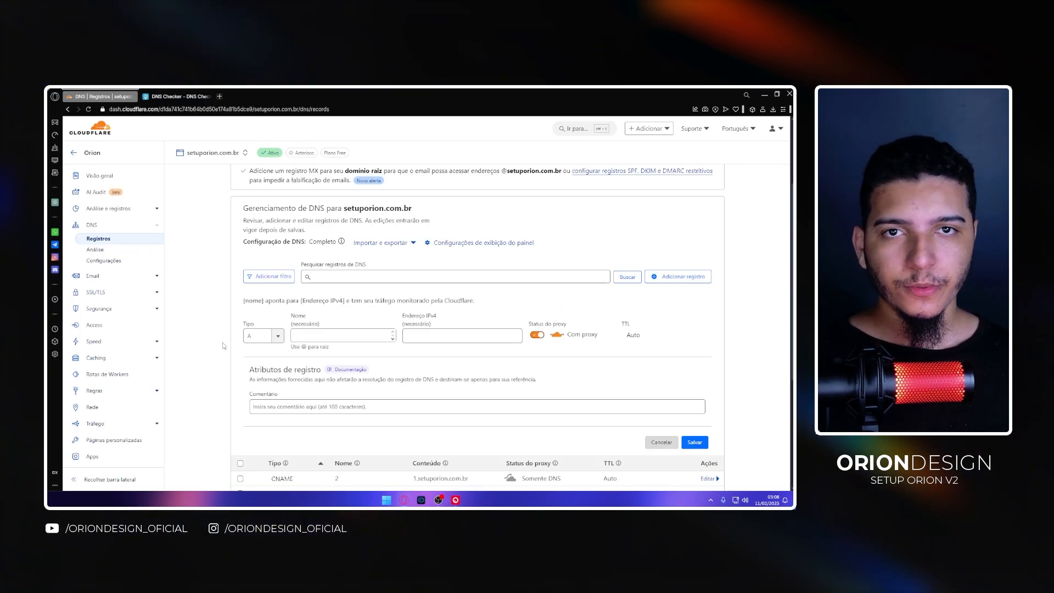
- Switch the new record's type through MX, A, AAAA and CNAME to compare the fields each type requires
{"action": "left_click", "coordinate": [278, 335]}
{"action": "scroll", "coordinate": [263, 409], "scroll_direction": "down", "scroll_amount": 2}
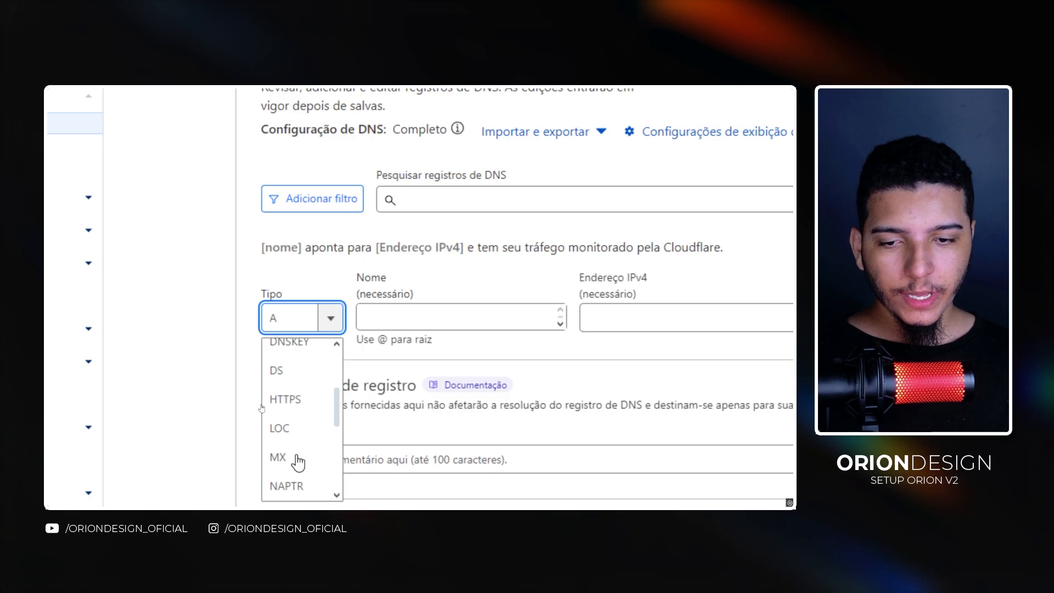
{"action": "left_click", "coordinate": [290, 458]}
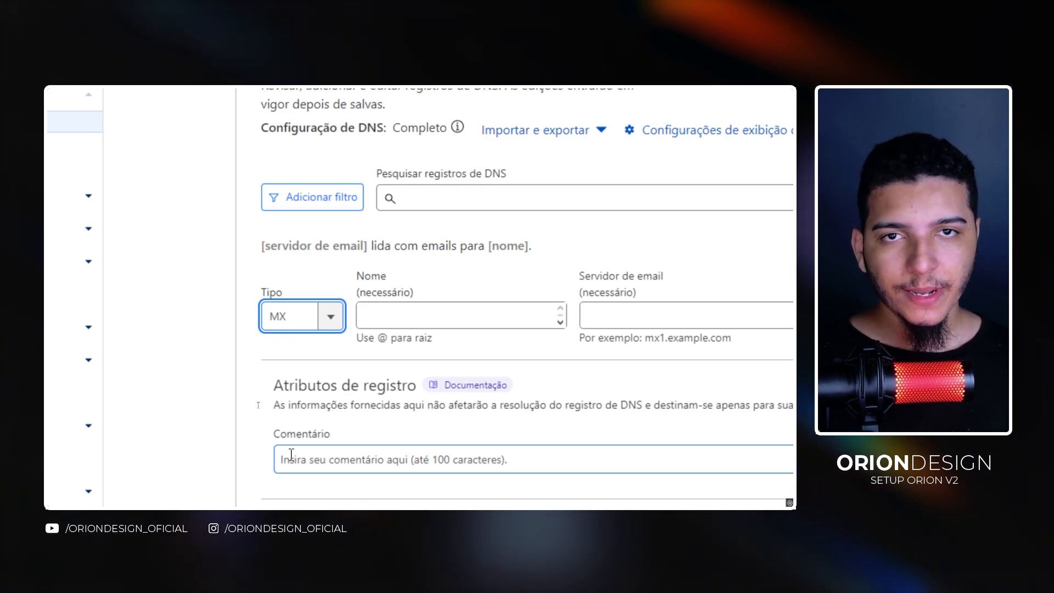
{"action": "left_click", "coordinate": [299, 317]}
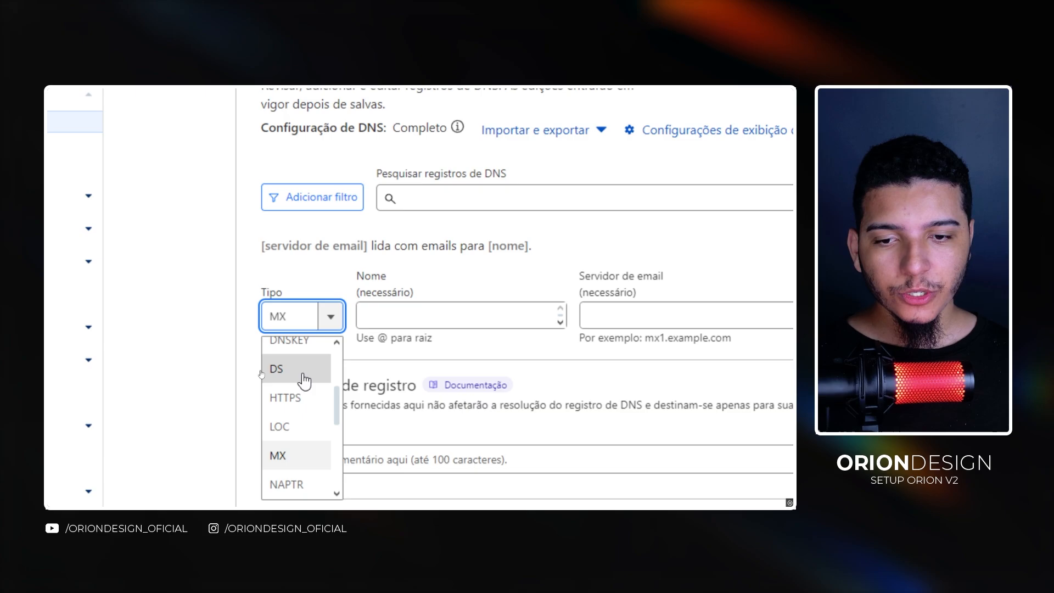
{"action": "scroll", "coordinate": [291, 422], "scroll_direction": "down", "scroll_amount": 6}
{"action": "scroll", "coordinate": [290, 439], "scroll_direction": "up", "scroll_amount": 7}
{"action": "scroll", "coordinate": [290, 389], "scroll_direction": "up", "scroll_amount": 1}
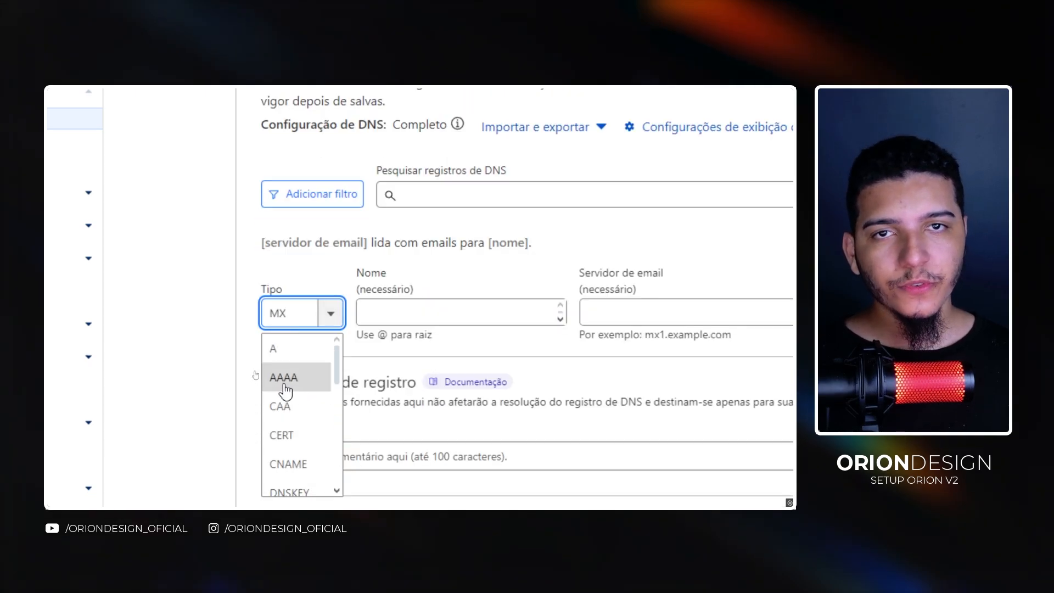
{"action": "left_click", "coordinate": [273, 349]}
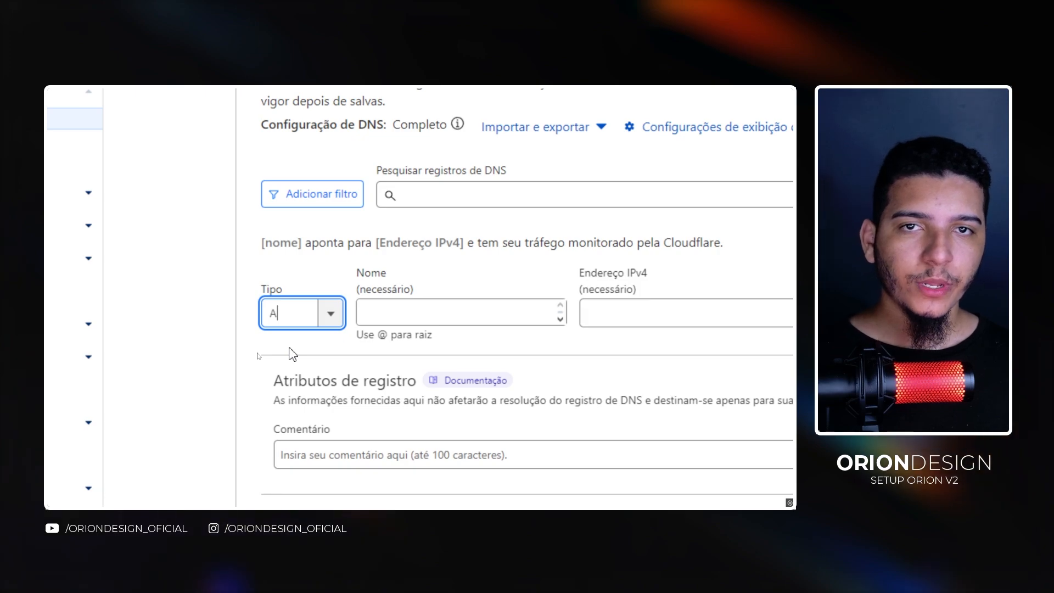
{"action": "left_click", "coordinate": [332, 324]}
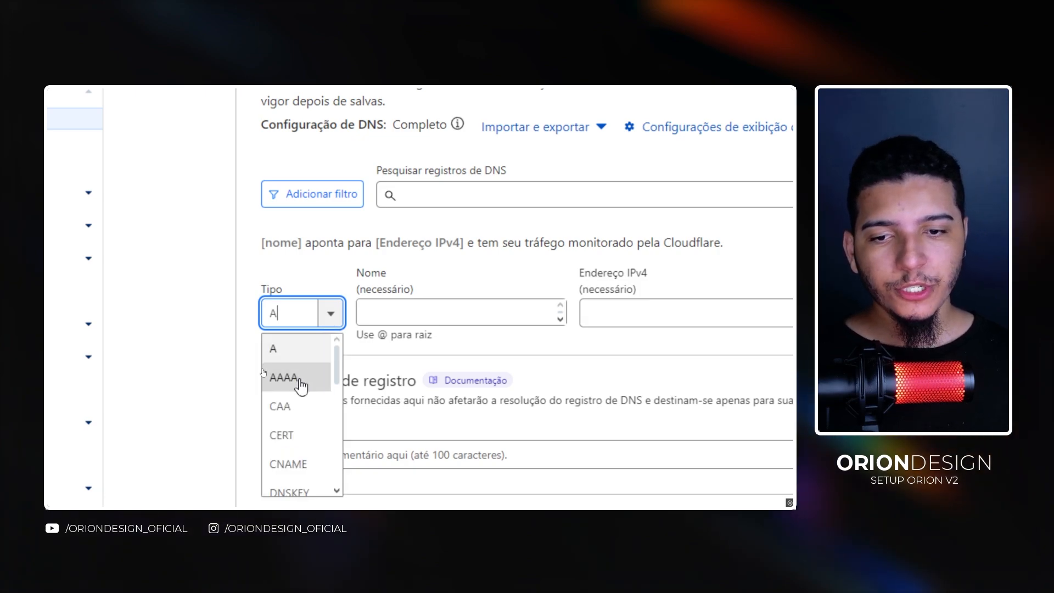
{"action": "left_click", "coordinate": [300, 377]}
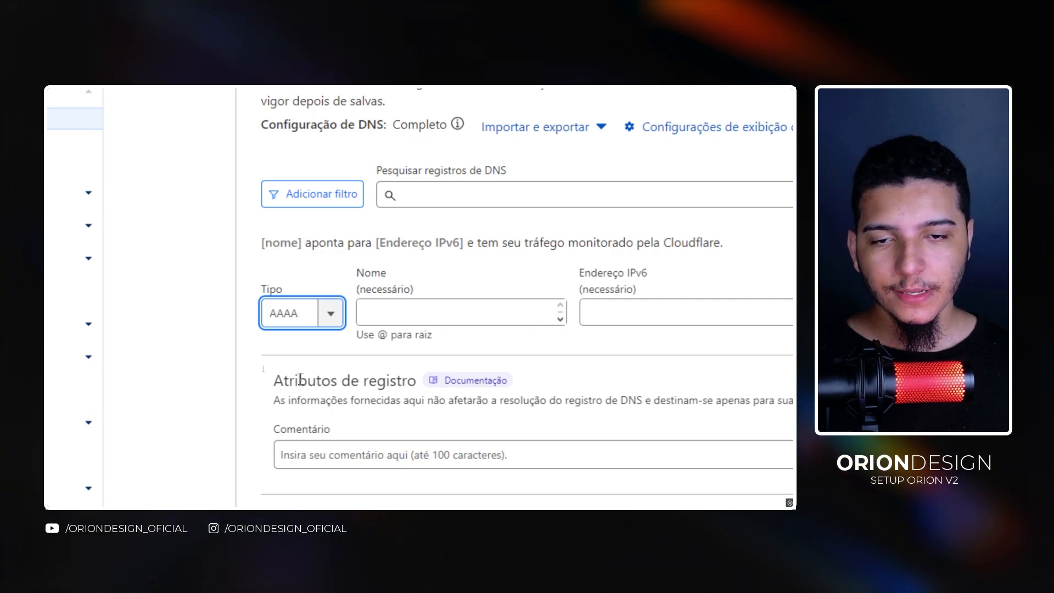
{"action": "left_click", "coordinate": [300, 321]}
{"action": "left_click", "coordinate": [300, 462]}
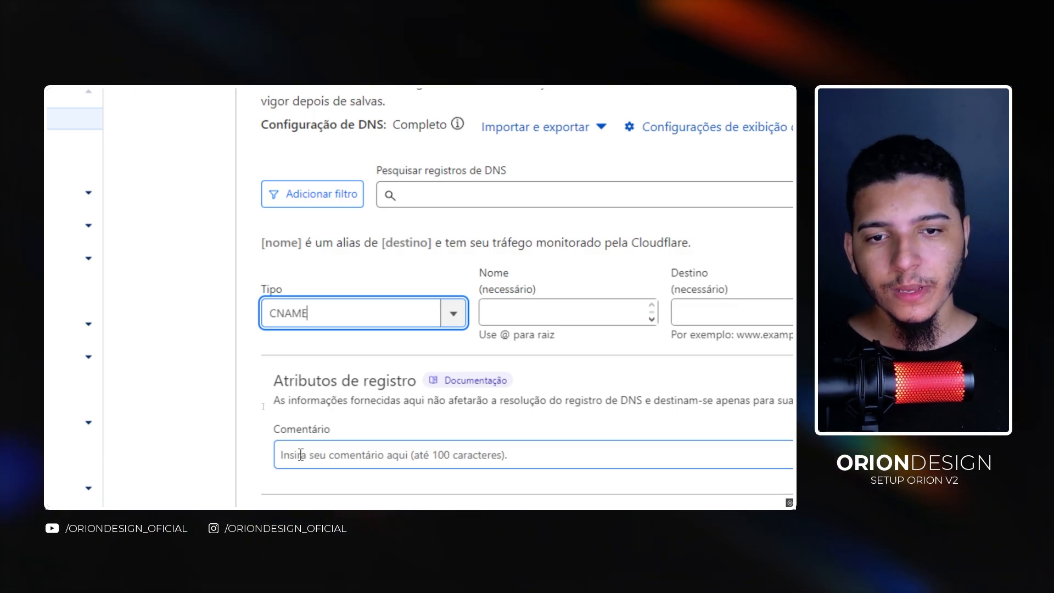
- Set the new DNS record's type to MX
{"action": "scroll", "coordinate": [301, 455], "scroll_direction": "down", "scroll_amount": 2}
{"action": "left_click", "coordinate": [384, 225]}
{"action": "scroll", "coordinate": [341, 357], "scroll_direction": "down", "scroll_amount": 3}
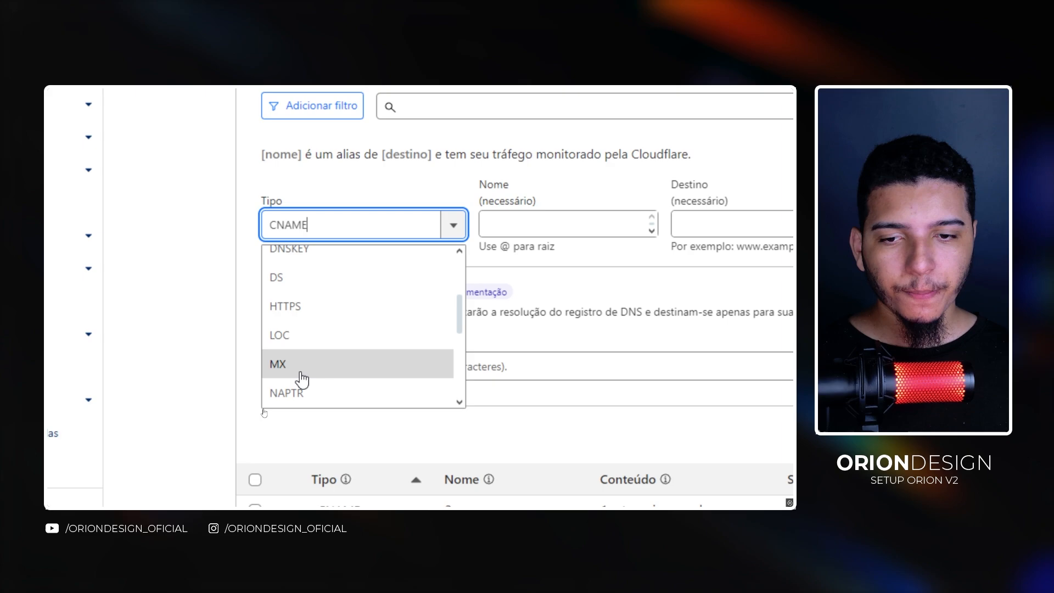
{"action": "left_click", "coordinate": [302, 369]}
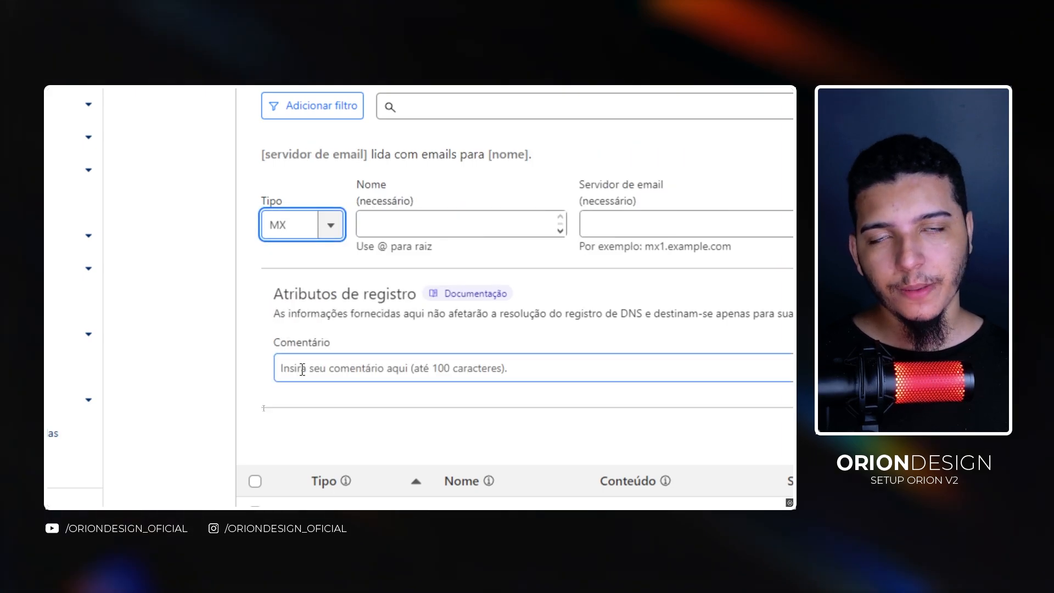